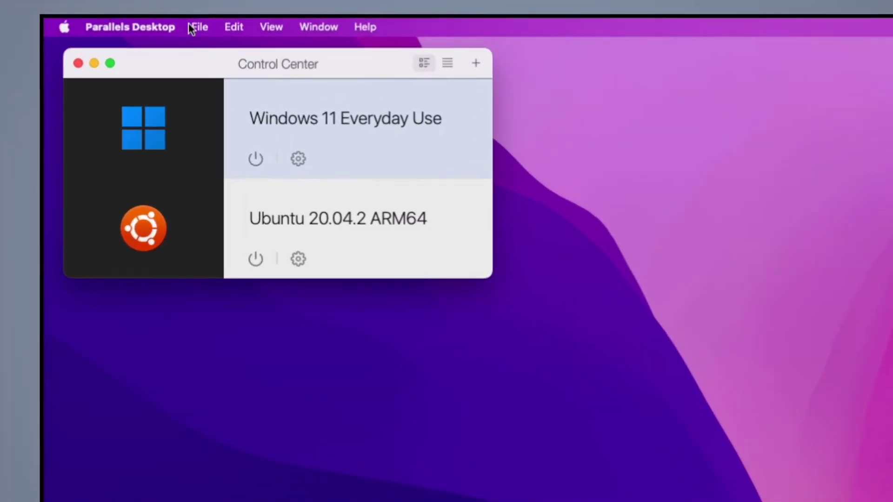
- Create a new VM by downloading the free Kali Linux 2021.3 ARM64 machine
{"action": "left_click", "coordinate": [194, 27]}
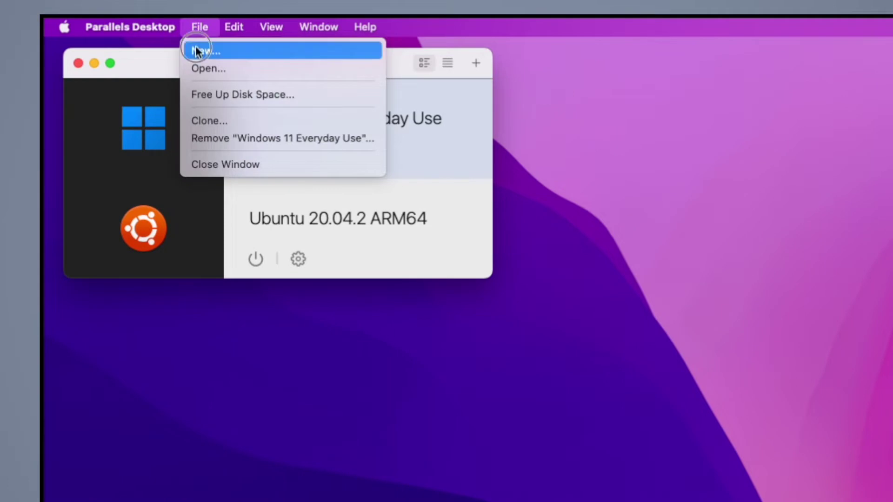
{"action": "left_click", "coordinate": [194, 47]}
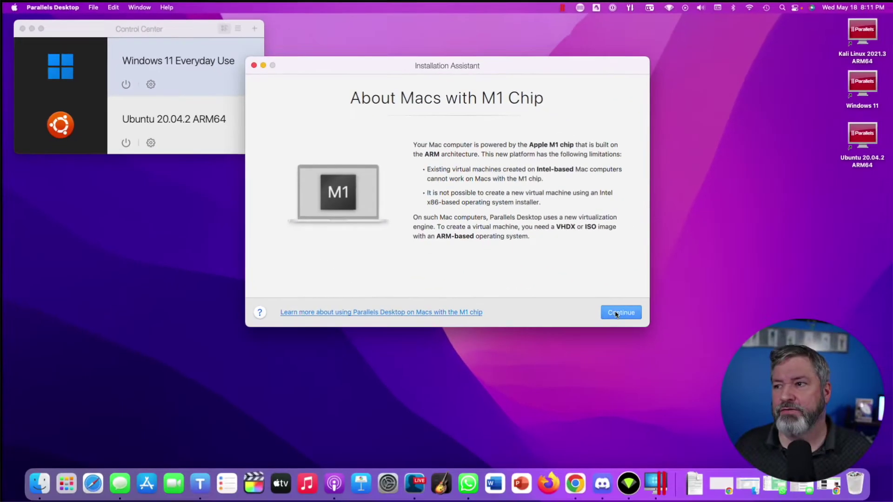
{"action": "left_click", "coordinate": [880, 443]}
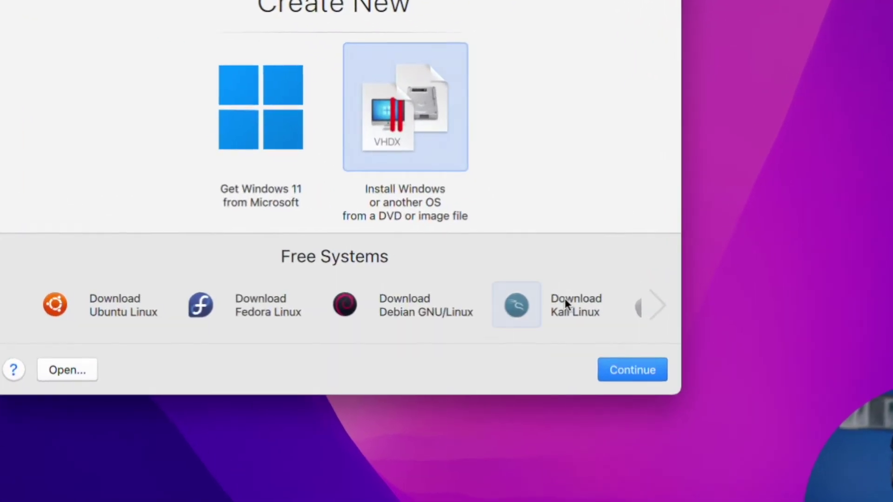
{"action": "left_click", "coordinate": [583, 274]}
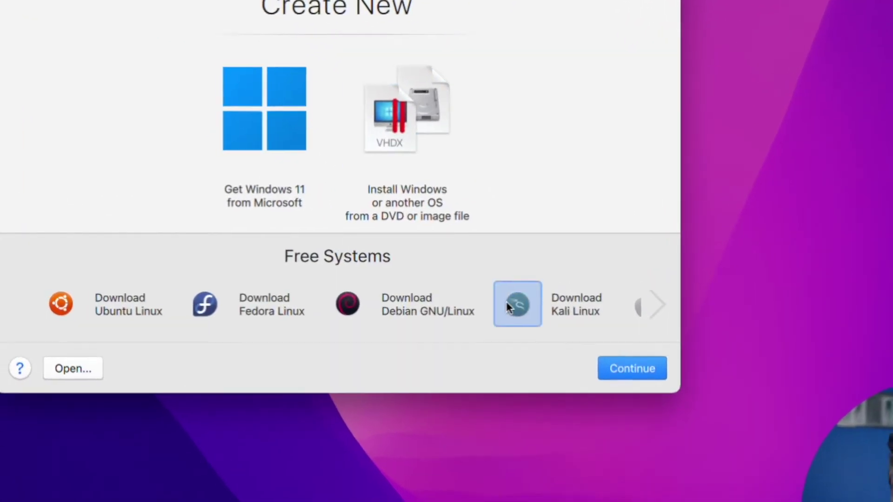
{"action": "left_click", "coordinate": [628, 371]}
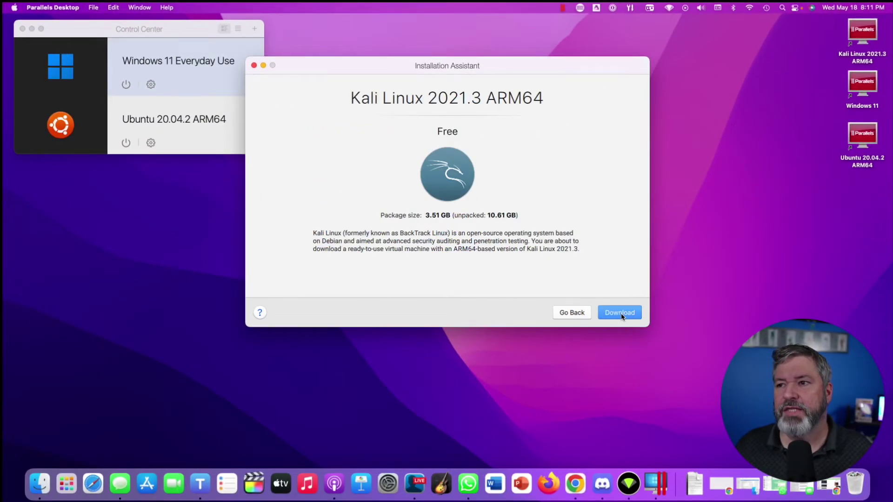
{"action": "left_click", "coordinate": [621, 314]}
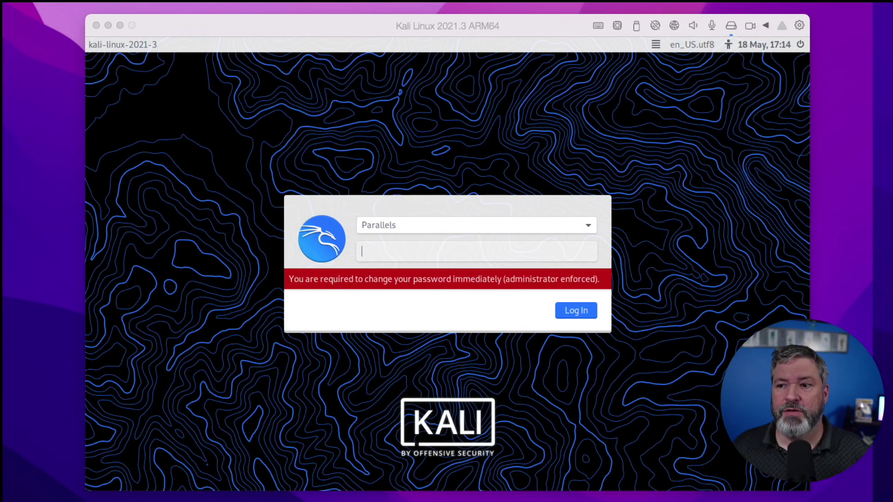
- Log in to Kali with the current password and set a new login password
{"action": "left_click", "coordinate": [281, 445]}
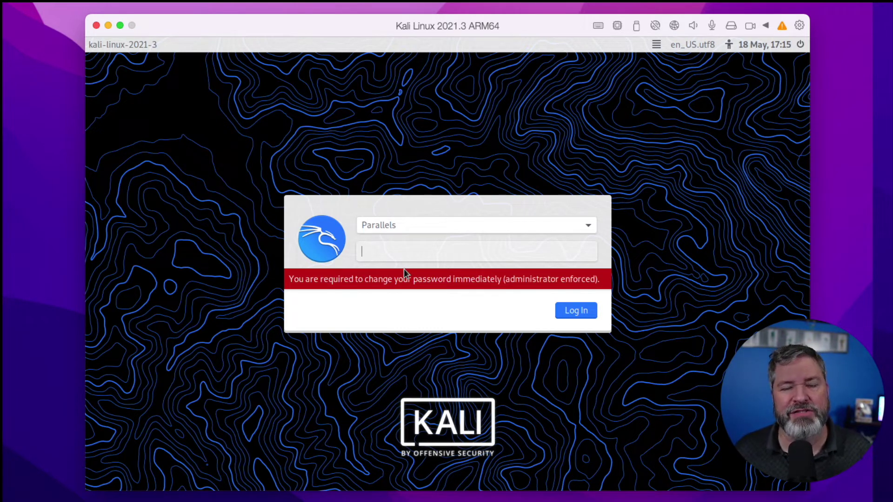
{"action": "type", "text": "parallels"}
{"action": "key", "text": "Return"}
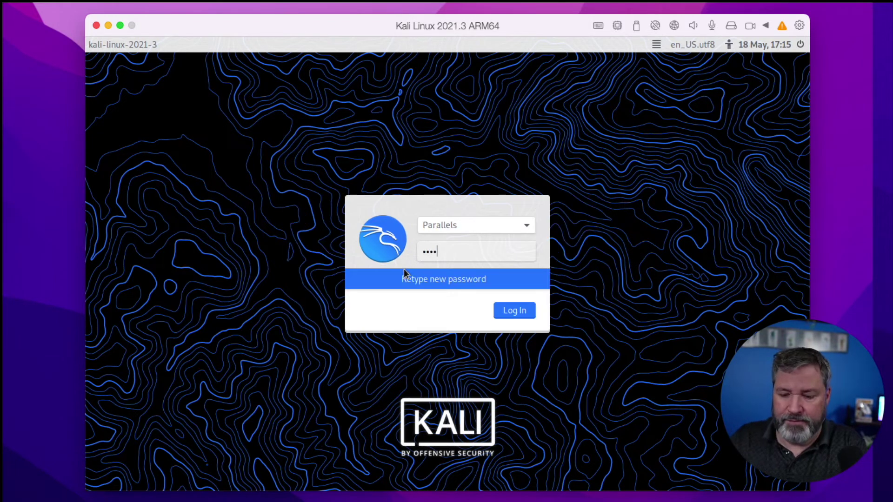
{"action": "type", "text": "parallels"}
{"action": "key", "text": "Return"}
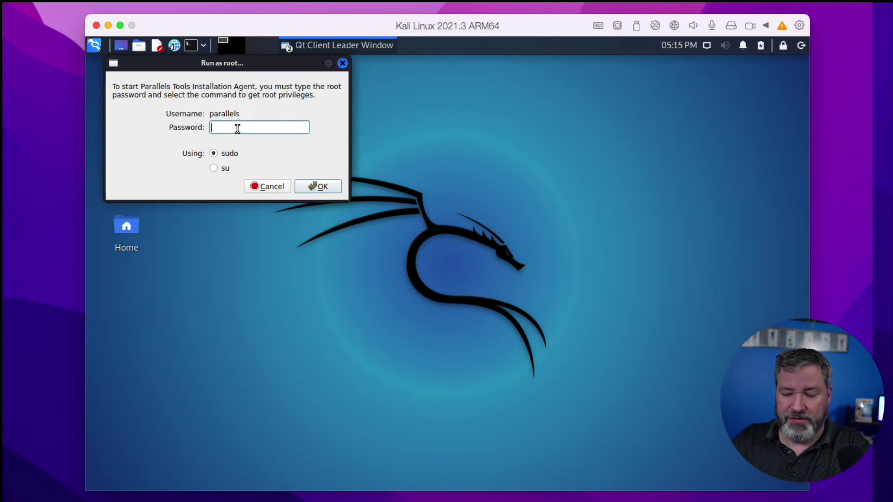
- Grant root access with the password to install Parallels Tools, then restart Kali
{"action": "type", "text": "p"}
{"action": "key", "text": "Return"}
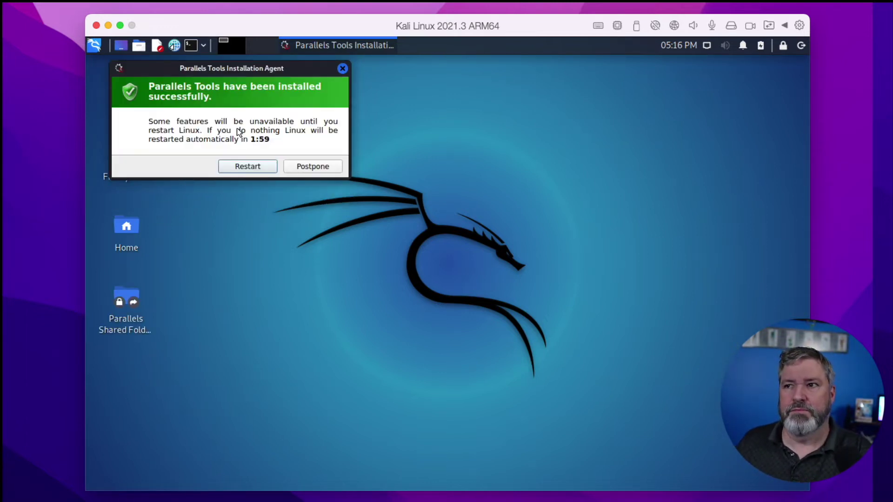
{"action": "left_click", "coordinate": [236, 166]}
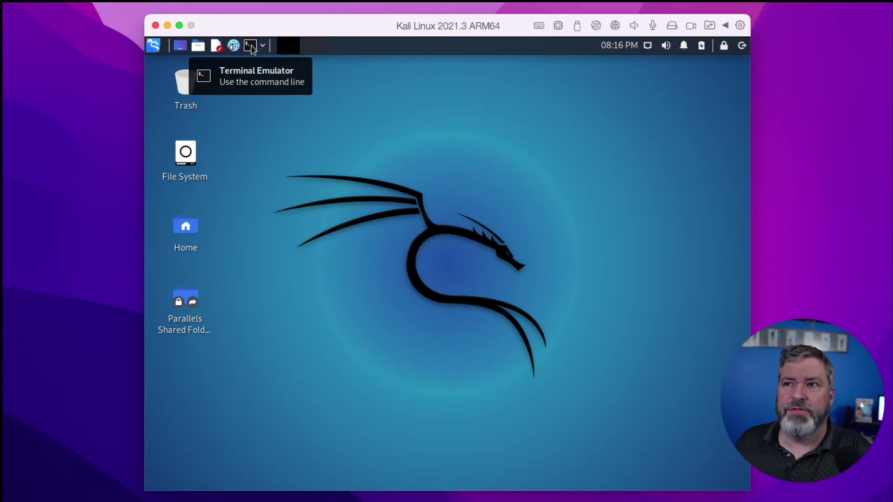
- Open a Kali terminal and become root with sudo su -, entering the user password
{"action": "left_click", "coordinate": [250, 46]}
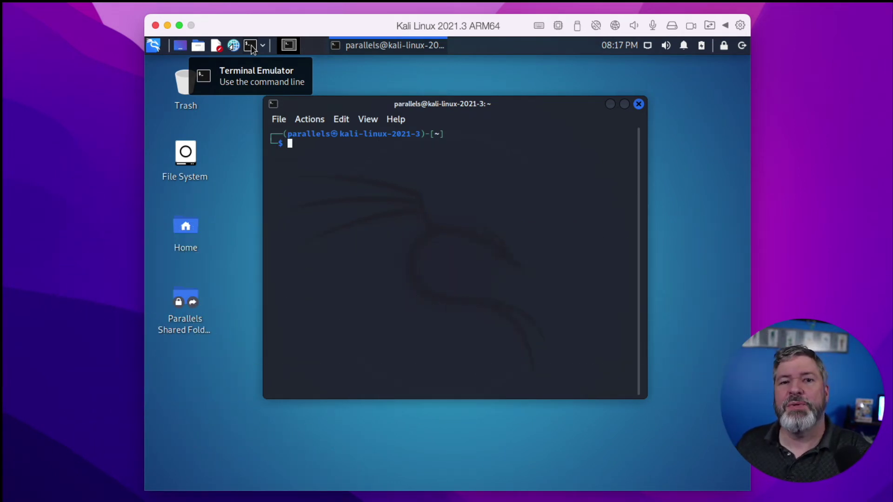
{"action": "type", "text": "sudo"}
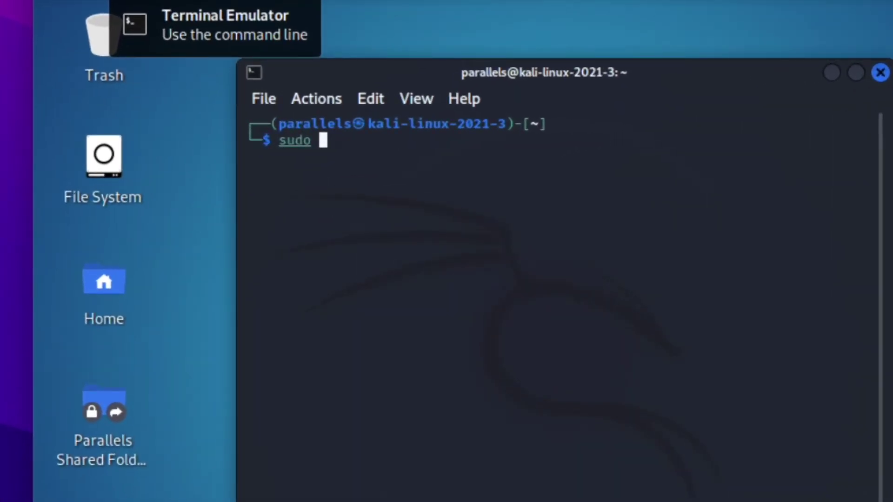
{"action": "type", "text": "su -"}
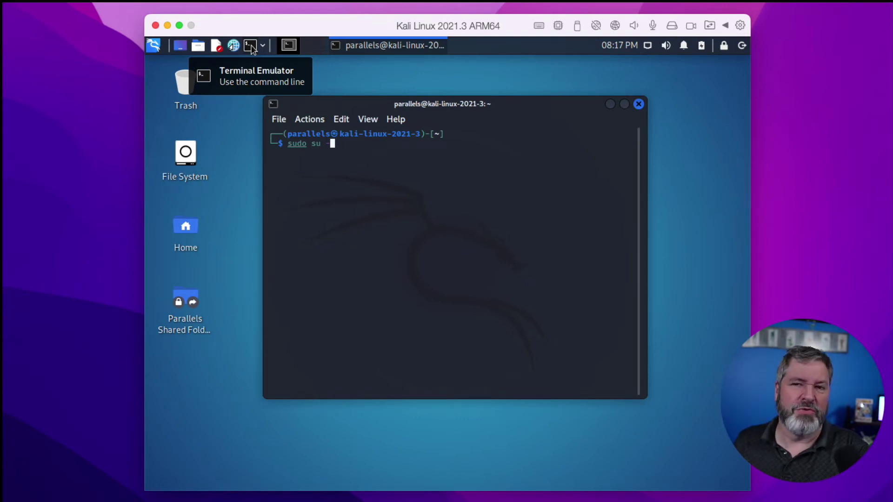
{"action": "key", "text": "Return"}
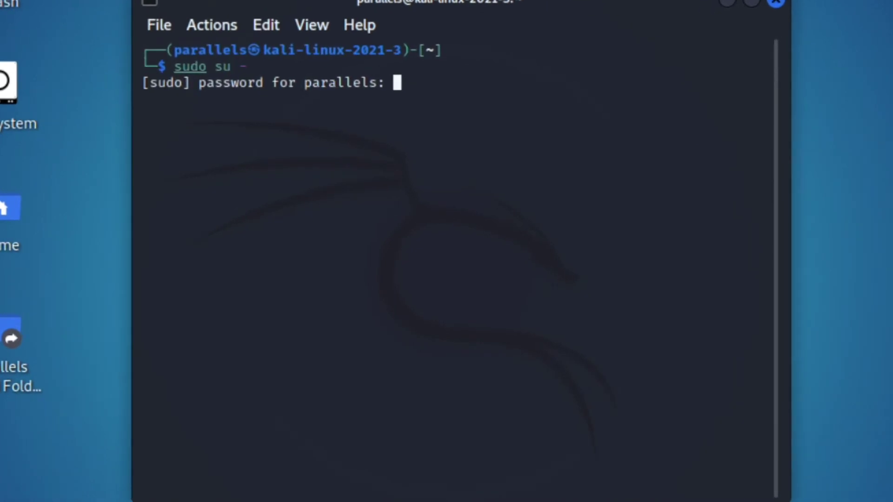
{"action": "key", "text": "Return"}
- Run whoami and lsb_release -a, confirming root and Kali release 2021.3
{"action": "type", "text": "whoami"}
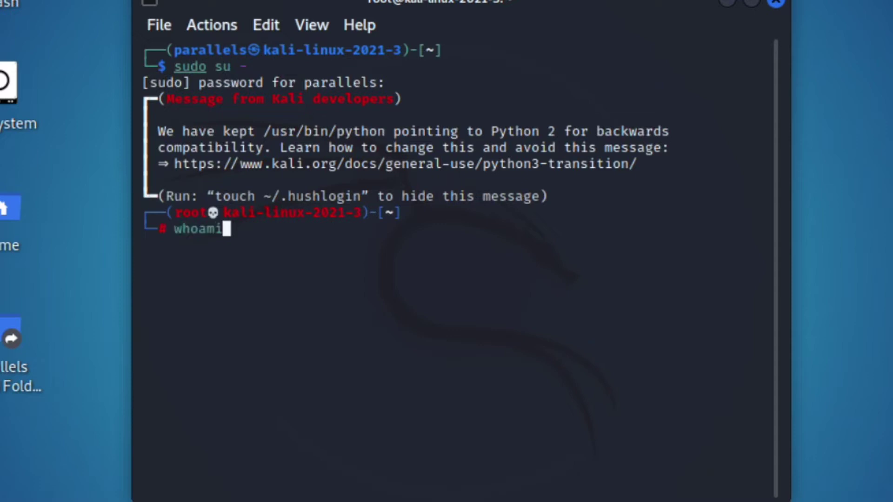
{"action": "key", "text": "Return"}
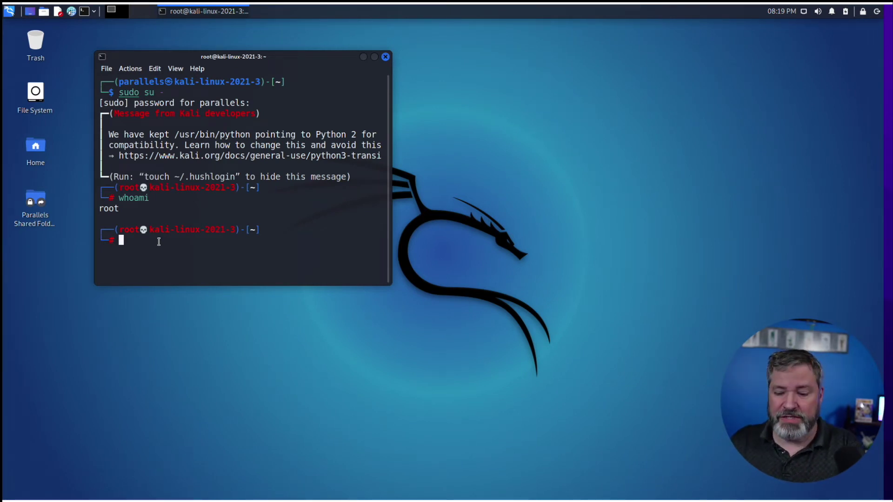
{"action": "type", "text": "lsb_"}
{"action": "type", "text": "r"}
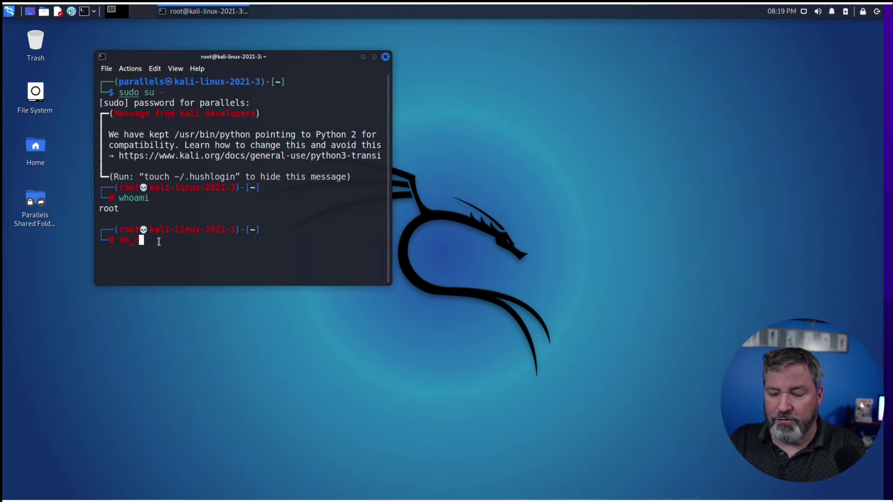
{"action": "type", "text": "ele"}
{"action": "key", "text": "BackSpace"}
{"action": "key", "text": "BackSpace"}
{"action": "key", "text": "BackSpace"}
{"action": "key", "text": "BackSpace"}
{"action": "key", "text": "BackSpace"}
{"action": "key", "text": "BackSpace"}
{"action": "key", "text": "BackSpace"}
{"action": "key", "text": "BackSpace"}
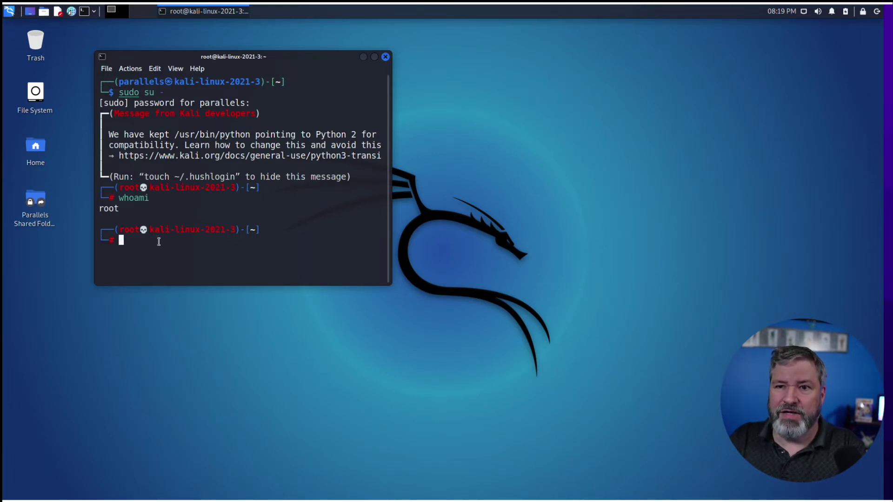
{"action": "type", "text": "lsb"}
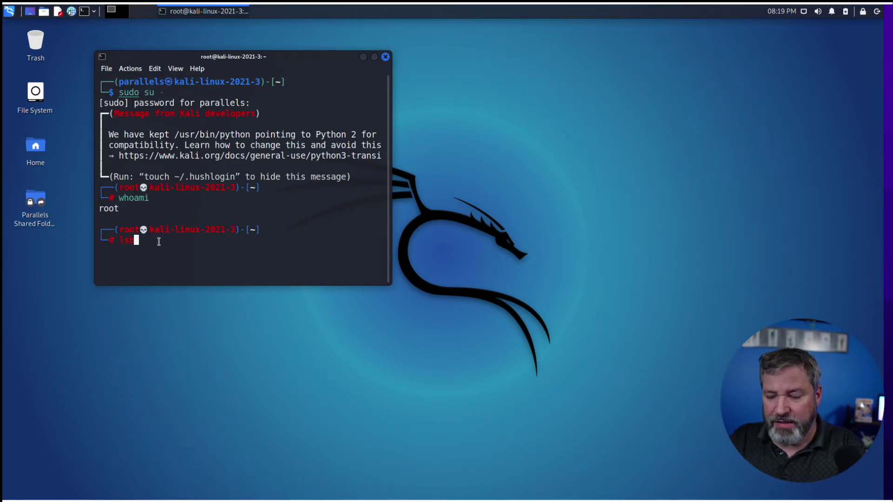
{"action": "type", "text": "_release "}
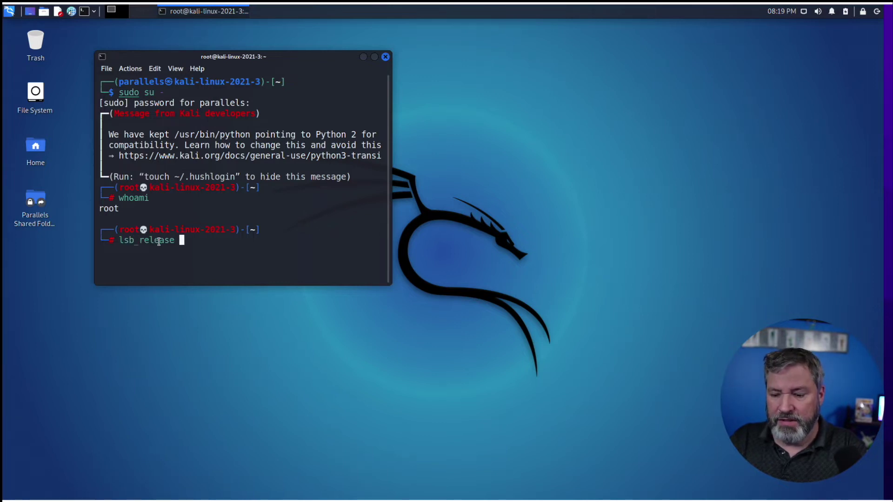
{"action": "type", "text": "-a"}
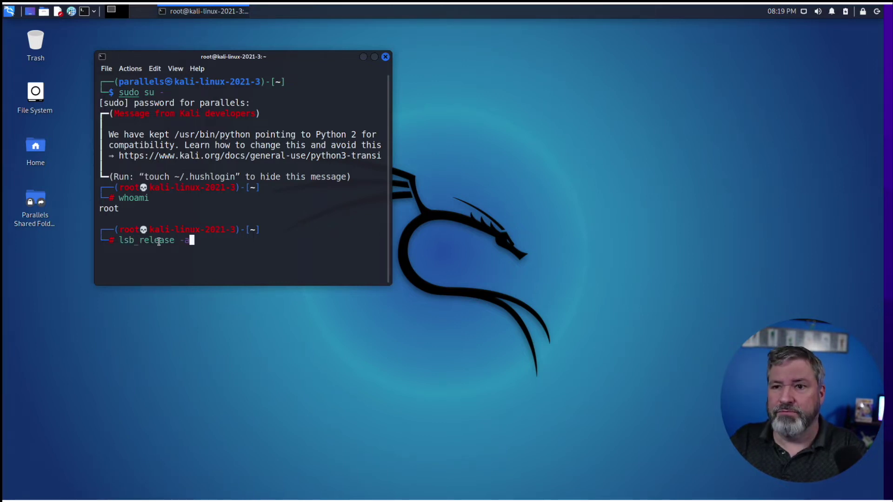
{"action": "key", "text": "Return"}
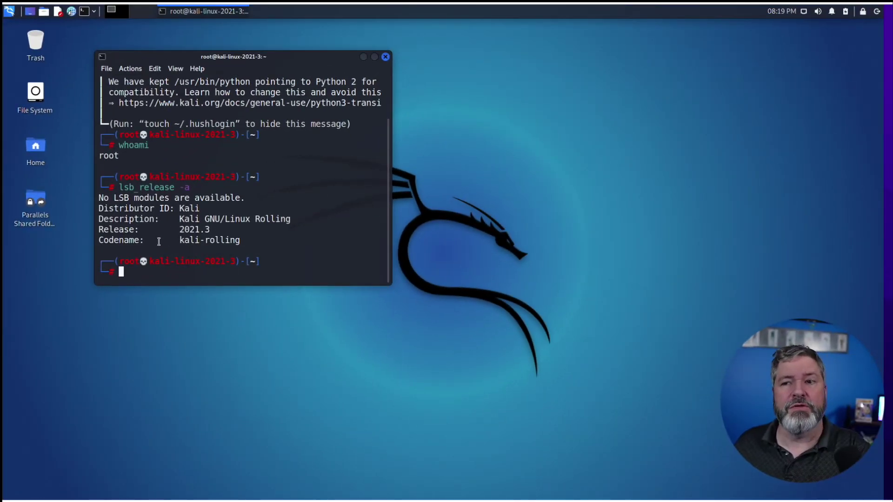
{"action": "right_click", "coordinate": [226, 275]}
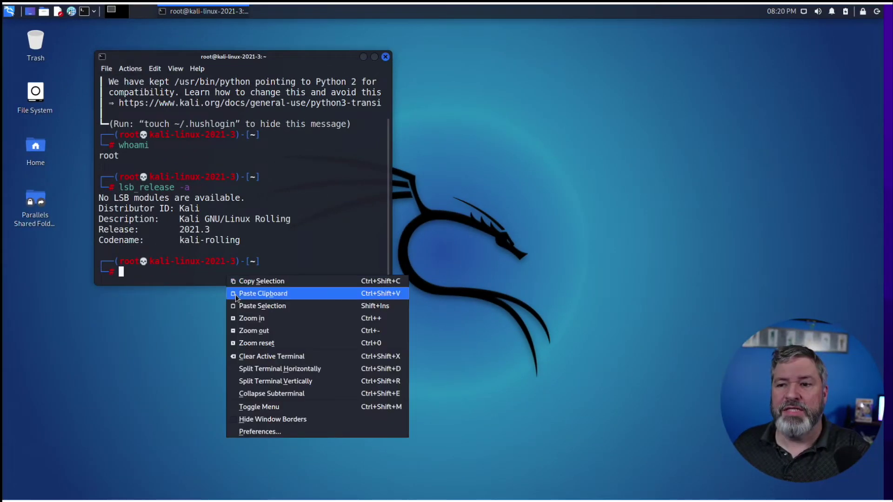
- Paste 'apt-get update && apt-get upgrade && apt-get dist-upgrade' at the root prompt and review it
{"action": "left_click", "coordinate": [235, 295]}
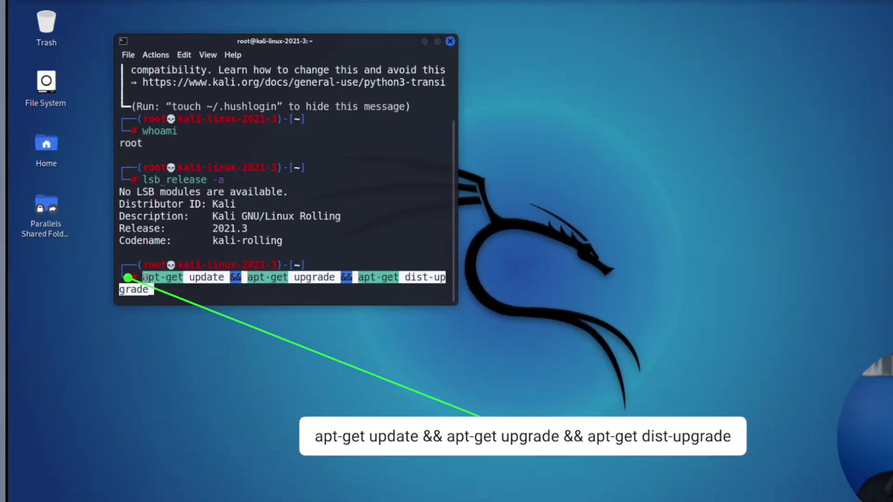
{"action": "left_click_drag", "start_coordinate": [146, 278], "coordinate": [227, 281]}
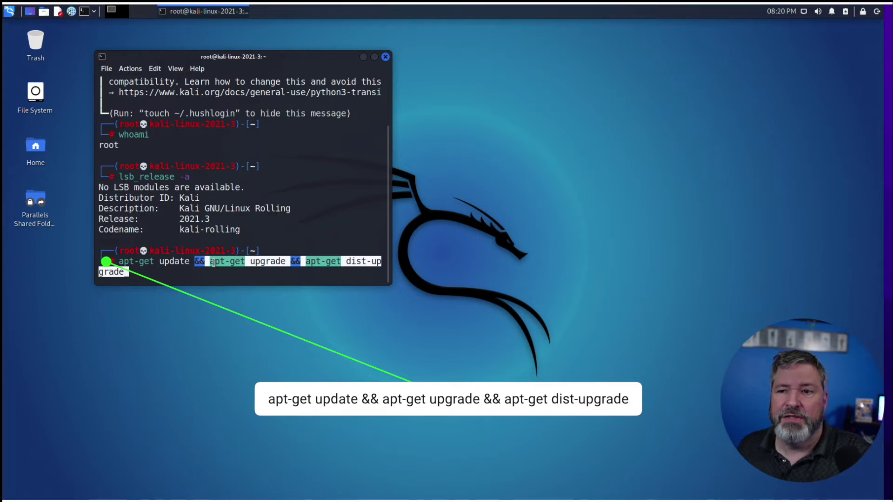
{"action": "triple_click", "coordinate": [212, 263]}
{"action": "left_click_drag", "start_coordinate": [212, 263], "coordinate": [285, 261]}
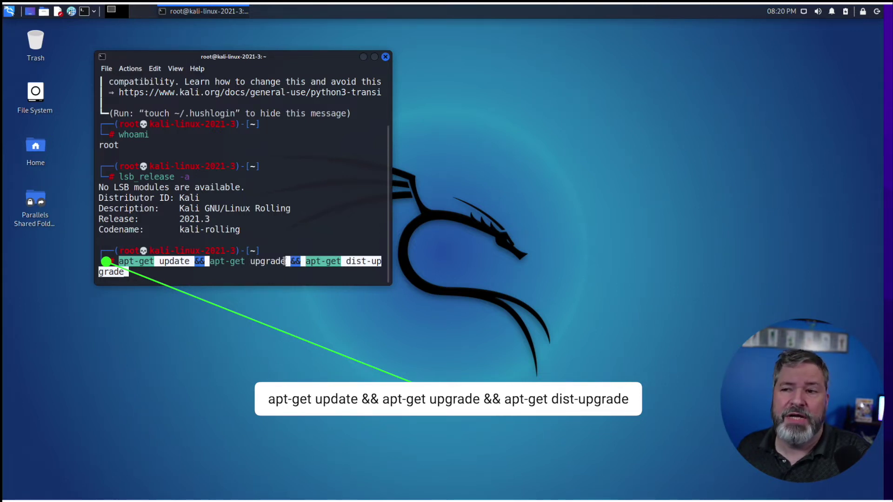
{"action": "left_click", "coordinate": [309, 262]}
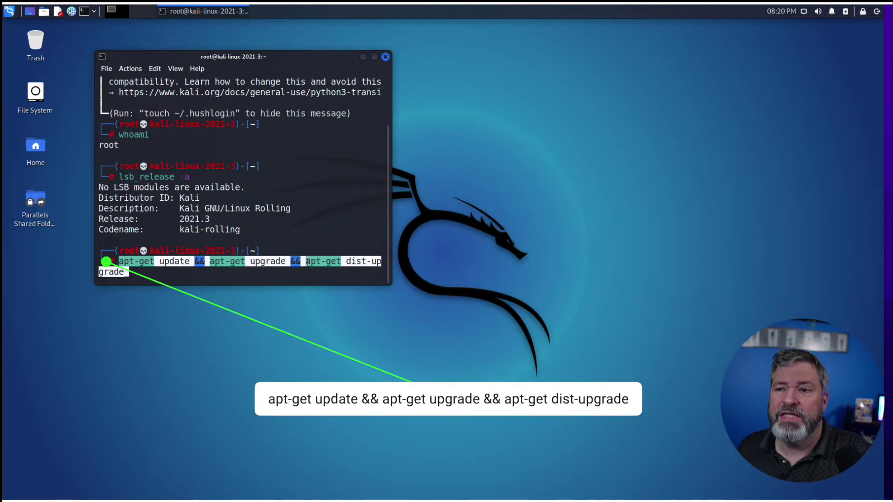
{"action": "left_click_drag", "start_coordinate": [309, 261], "coordinate": [382, 263]}
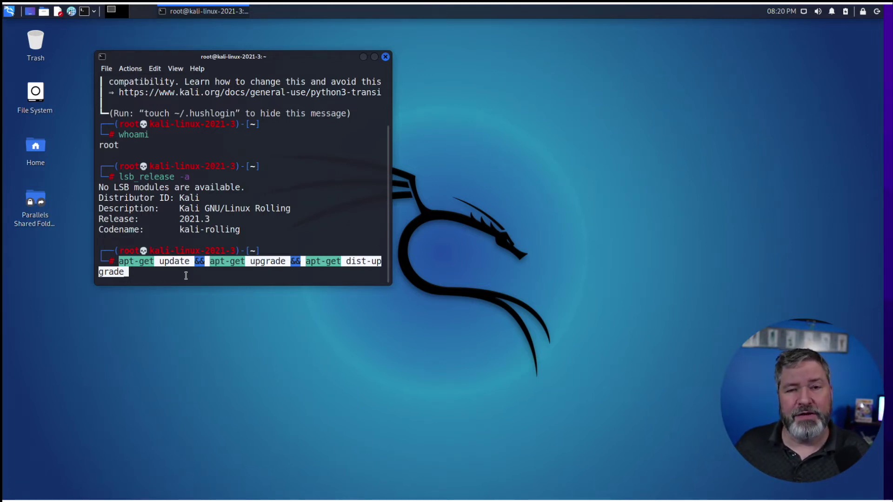
- Run the full upgrade in a maximized terminal, answering Y and acknowledging the PostgreSQL 13 notice
{"action": "key", "text": "Return"}
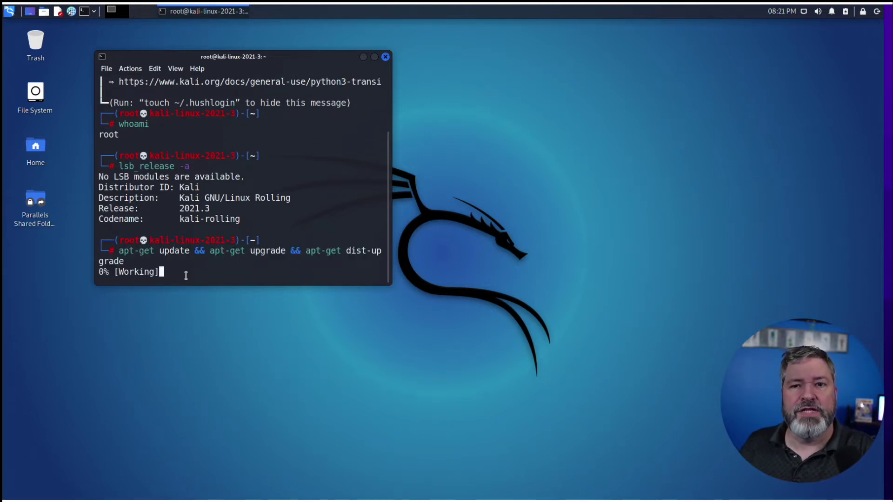
{"action": "left_click", "coordinate": [375, 56]}
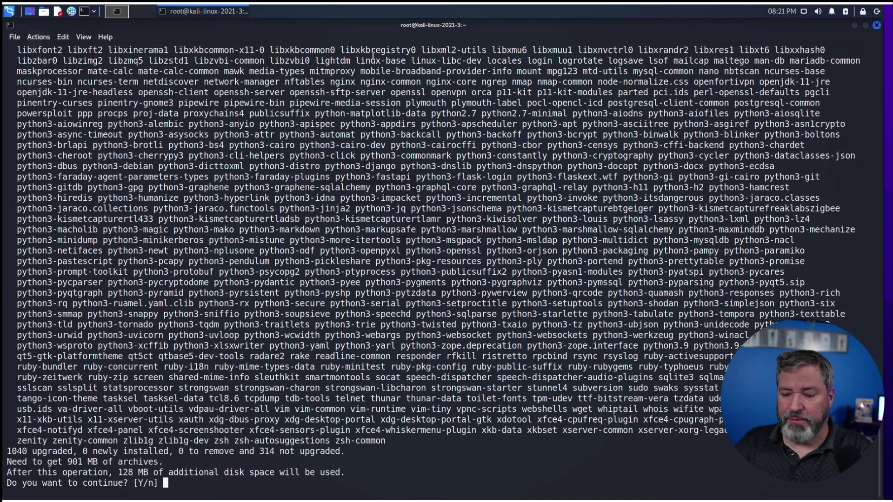
{"action": "type", "text": "Y"}
{"action": "key", "text": "Return"}
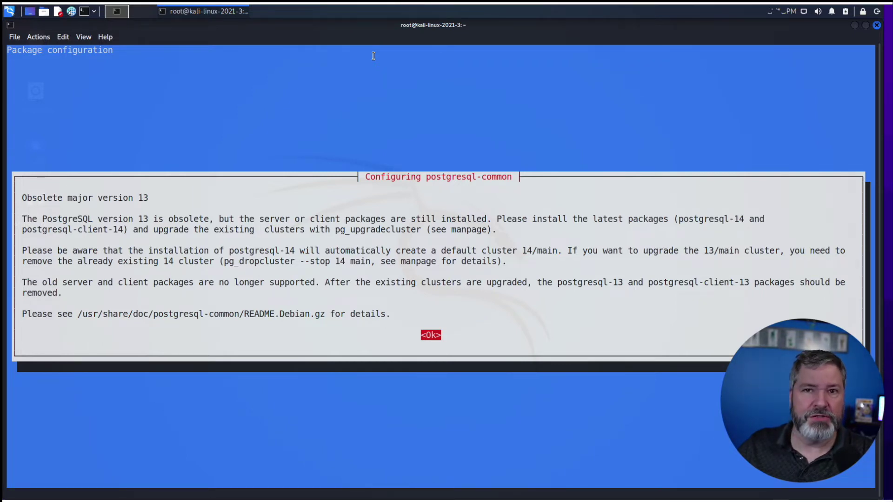
{"action": "key", "text": "Return"}
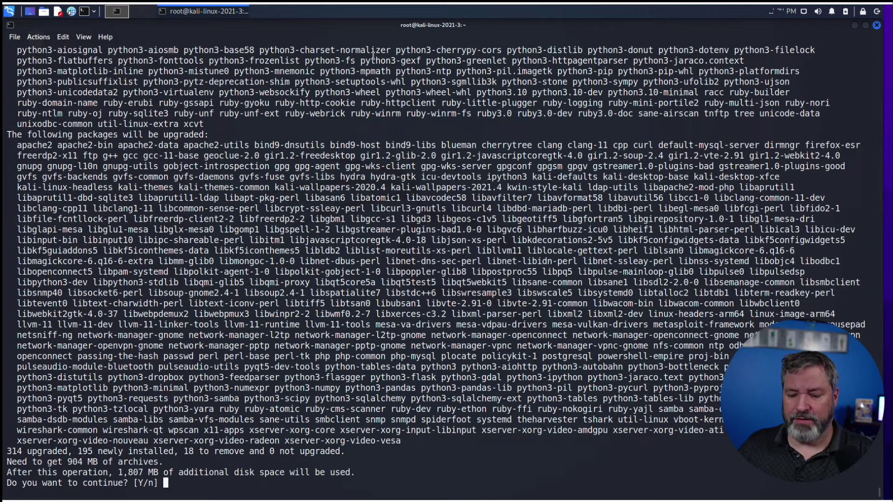
{"action": "type", "text": "Y"}
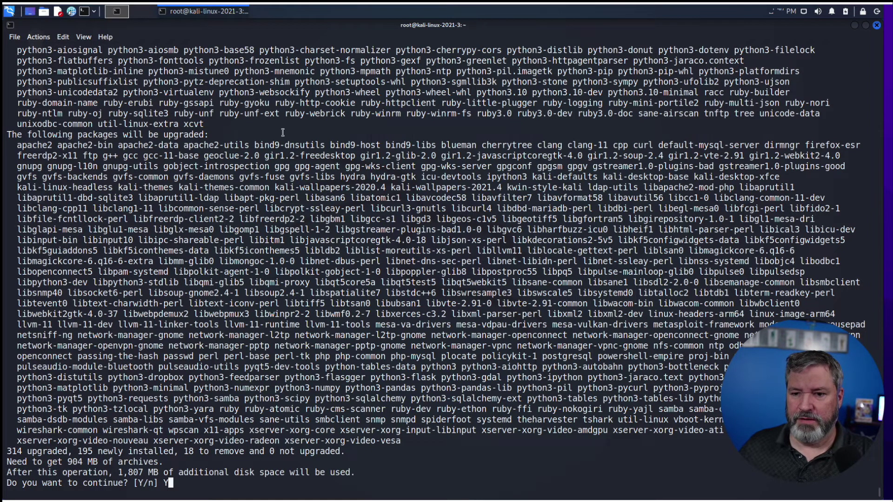
{"action": "key", "text": "Return"}
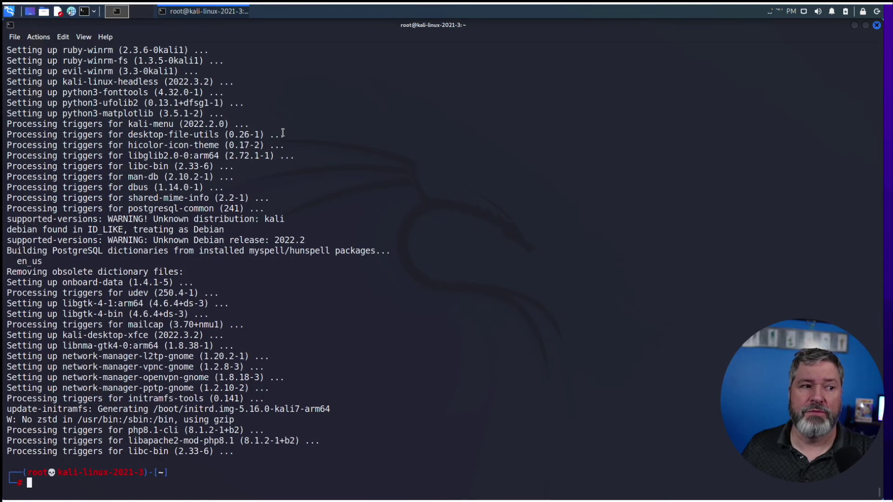
{"action": "key", "text": "Up"}
{"action": "key", "text": "Up"}
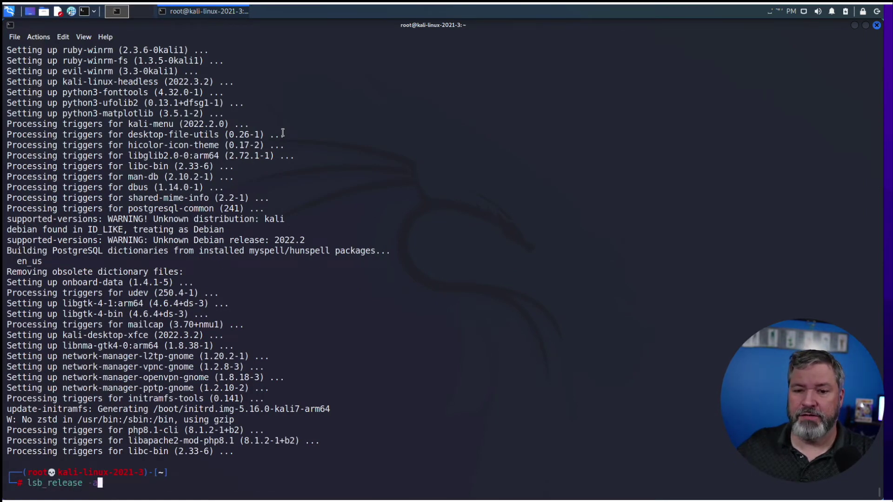
- Confirm Kali reports release 2022.2 and rerun the upgrade, showing 0 packages upgraded
{"action": "key", "text": "Return"}
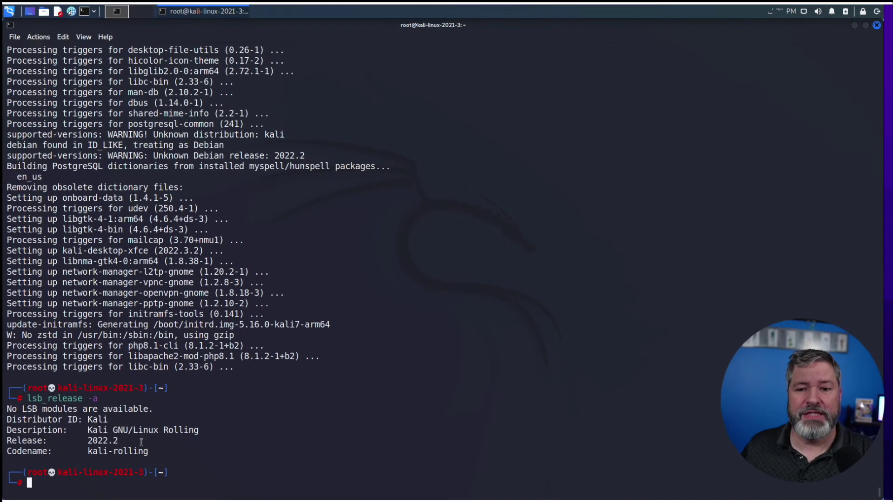
{"action": "key", "text": "Up"}
{"action": "key", "text": "Up"}
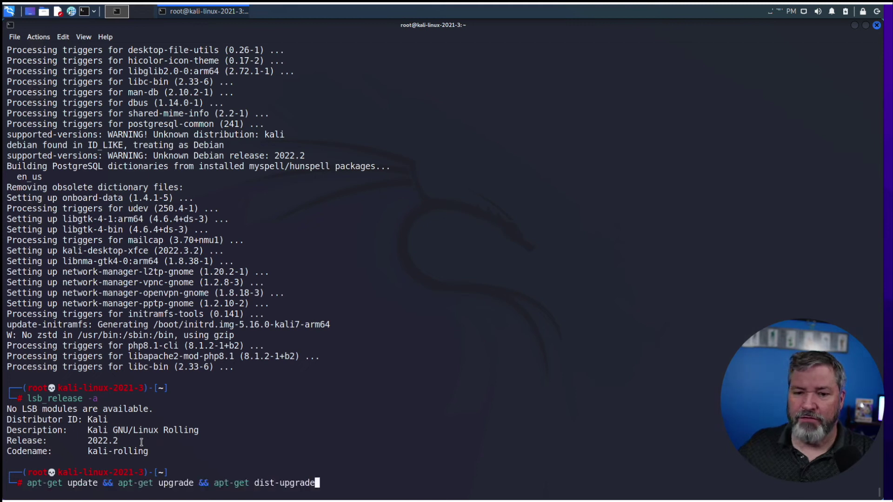
{"action": "key", "text": "Down"}
{"action": "key", "text": "Down"}
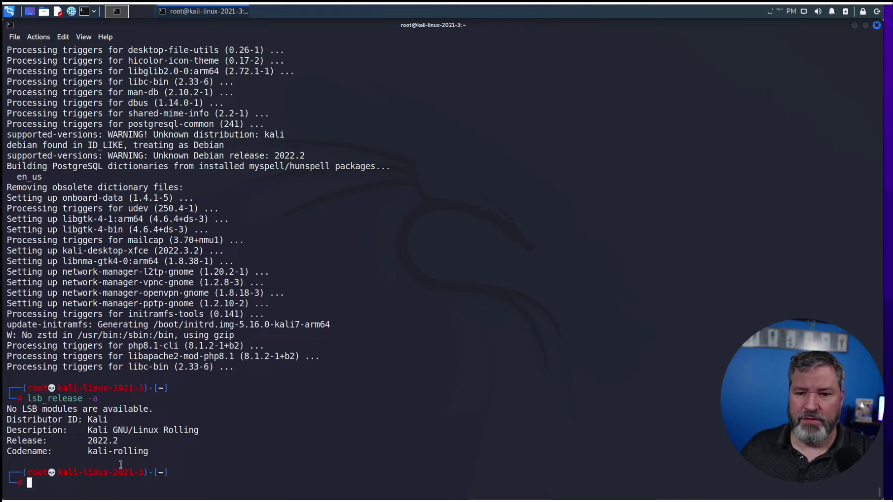
{"action": "key", "text": "Up"}
{"action": "key", "text": "Up"}
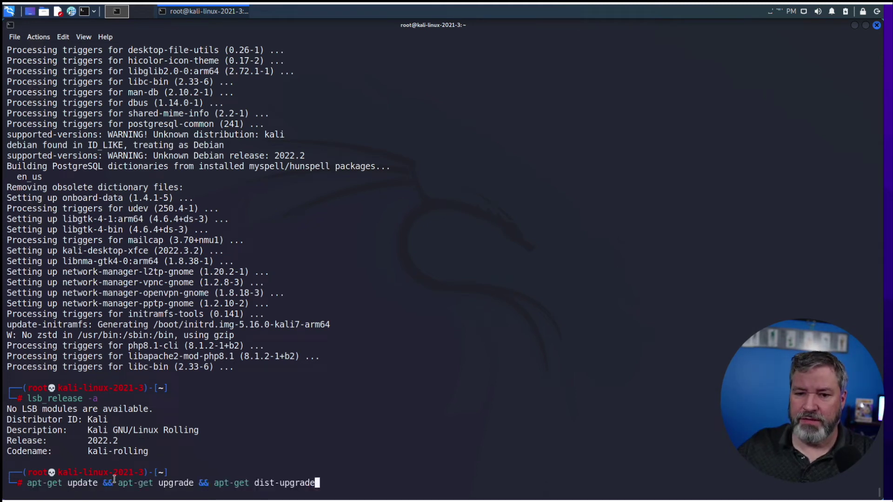
{"action": "key", "text": "Return"}
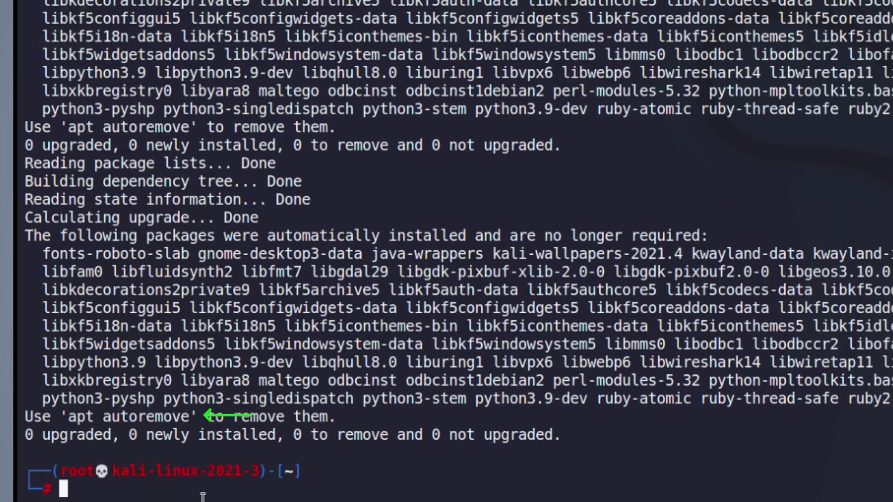
- Run apt autoremove and confirm with Y, removing 91 packages and freeing 934 MB
{"action": "type", "text": "a"}
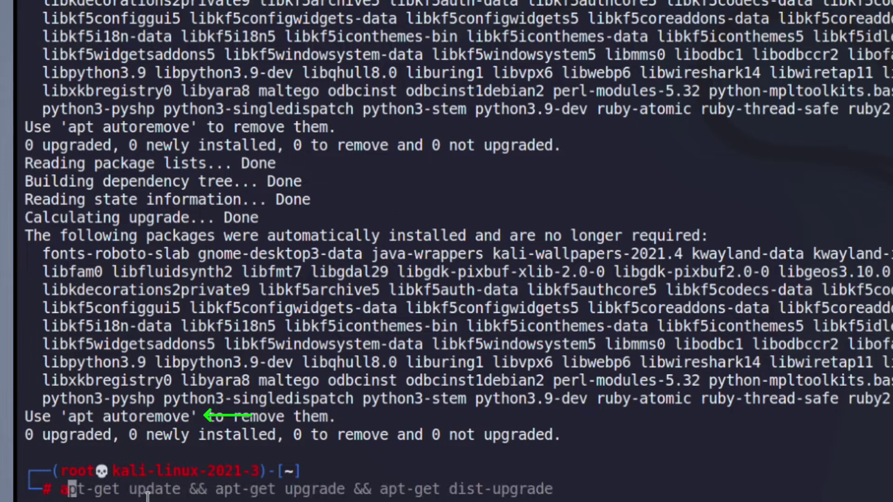
{"action": "type", "text": "pt auot"}
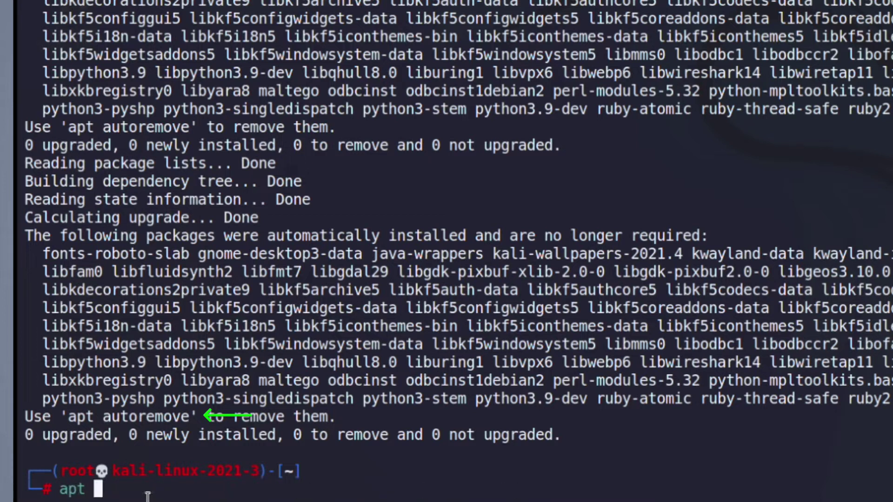
{"action": "key", "text": "BackSpace"}
{"action": "key", "text": "BackSpace"}
{"action": "type", "text": "toremo"}
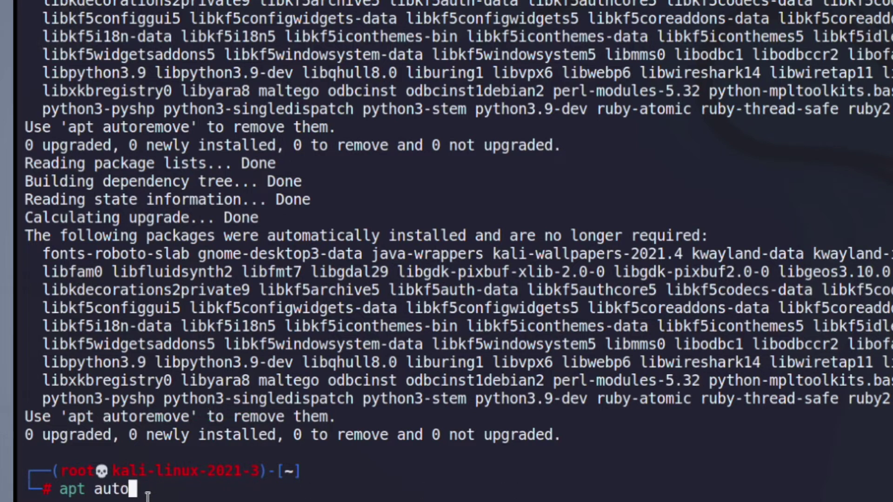
{"action": "type", "text": "ve"}
{"action": "key", "text": "Return"}
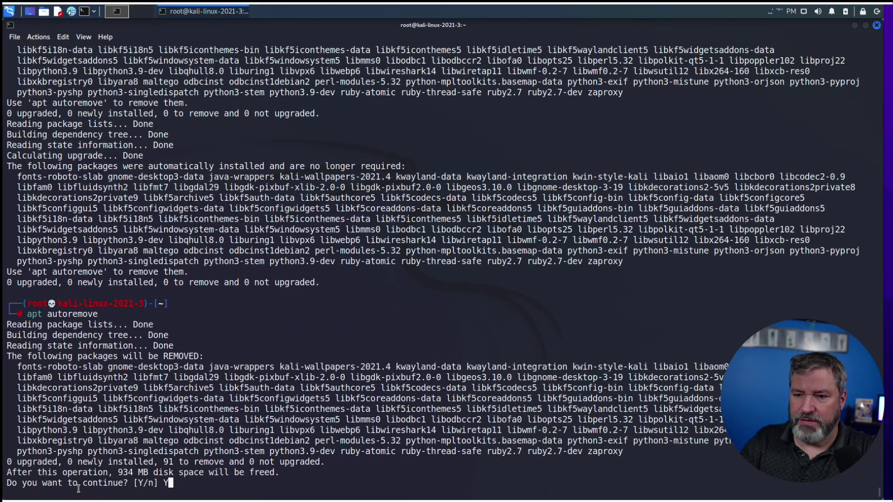
{"action": "type", "text": "Y"}
{"action": "key", "text": "Return"}
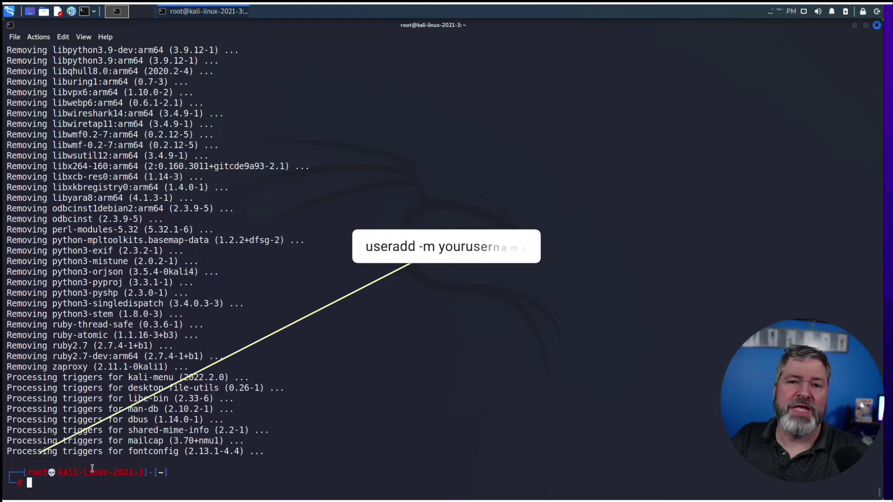
- Create a new user with useradd -m and verify its home folder with ls /home
{"action": "type", "text": "useradd"}
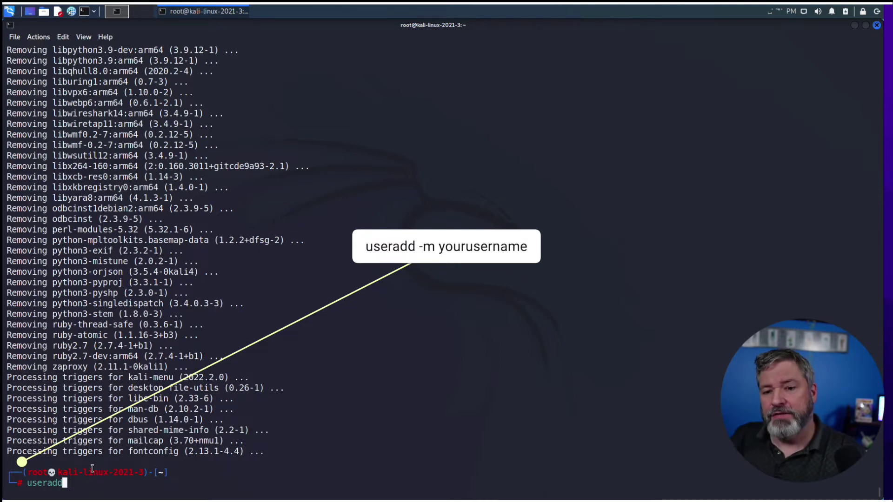
{"action": "type", "text": "-"}
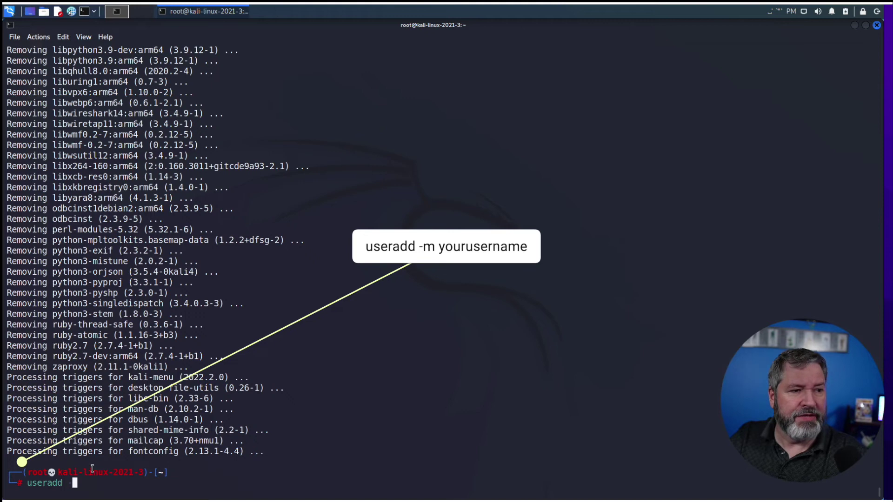
{"action": "type", "text": "m techtro"}
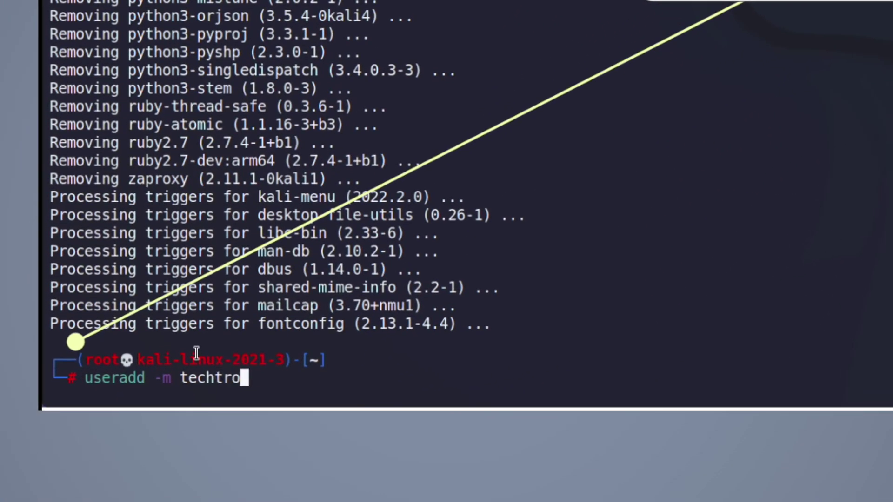
{"action": "type", "text": "ublemaker"}
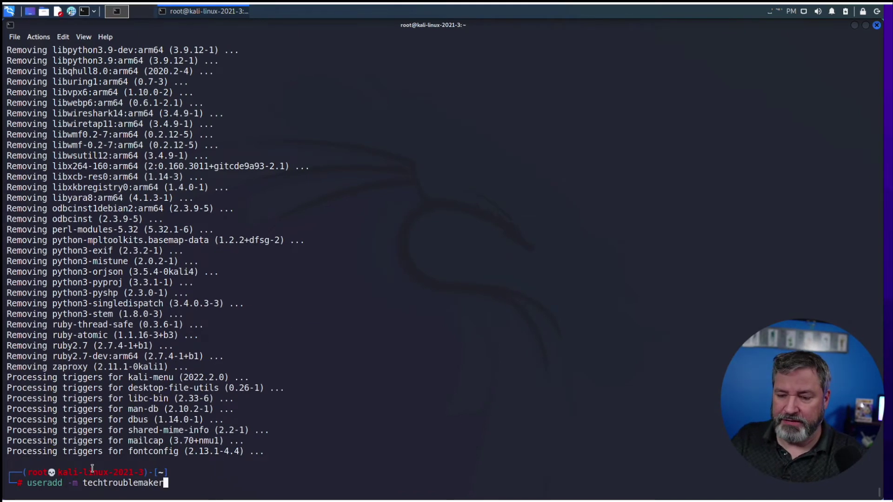
{"action": "key", "text": "Return"}
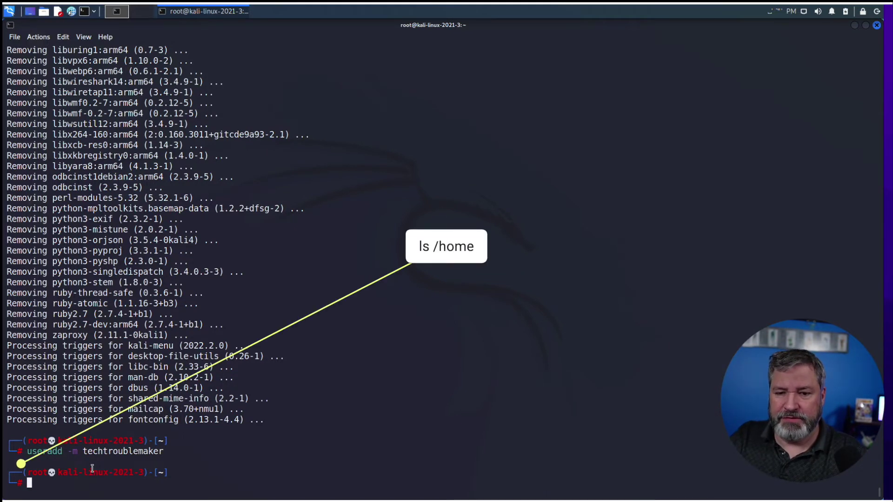
{"action": "type", "text": "ls /home"}
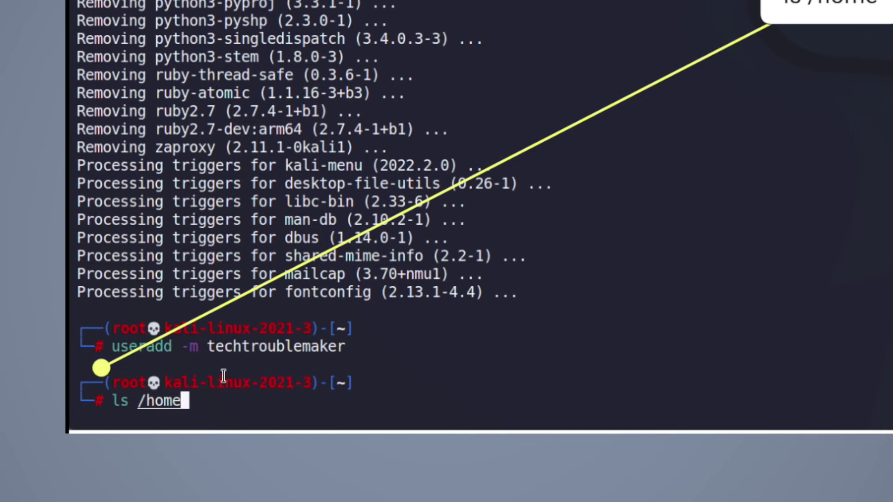
{"action": "key", "text": "Return"}
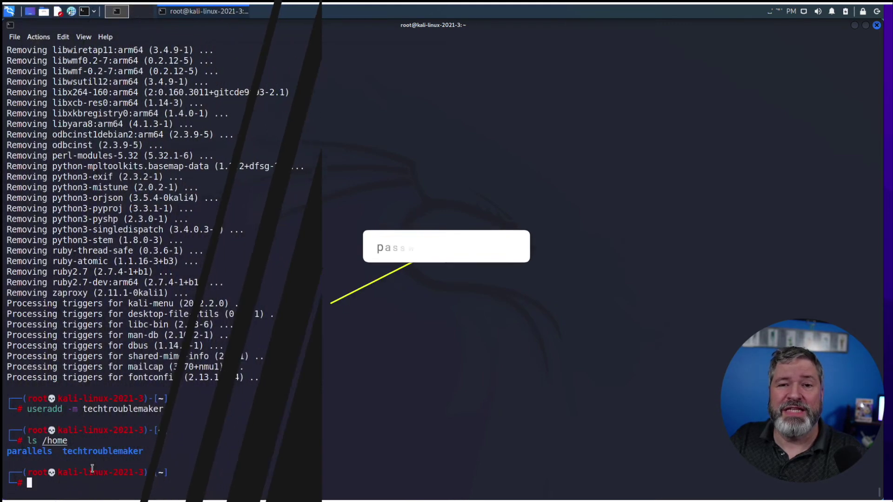
- Run passwd techtroublemaker, then enter and confirm the new user's password
{"action": "type", "text": "pas"}
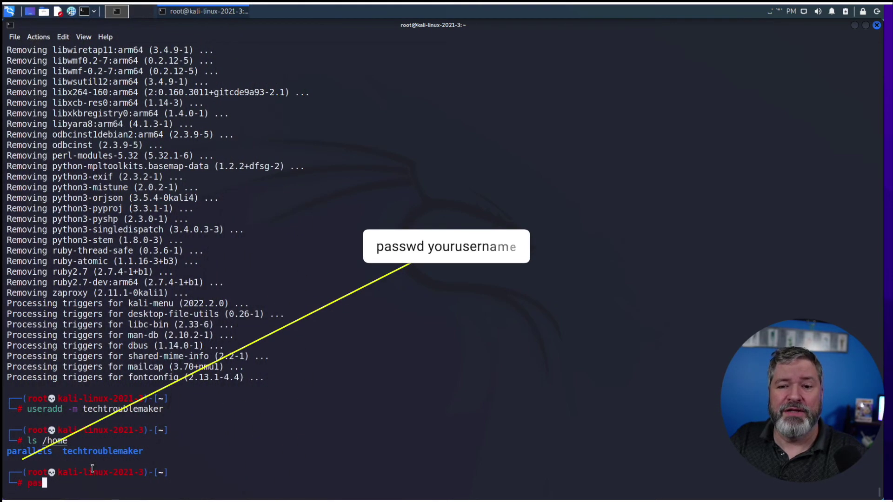
{"action": "type", "text": "swd techroubl"}
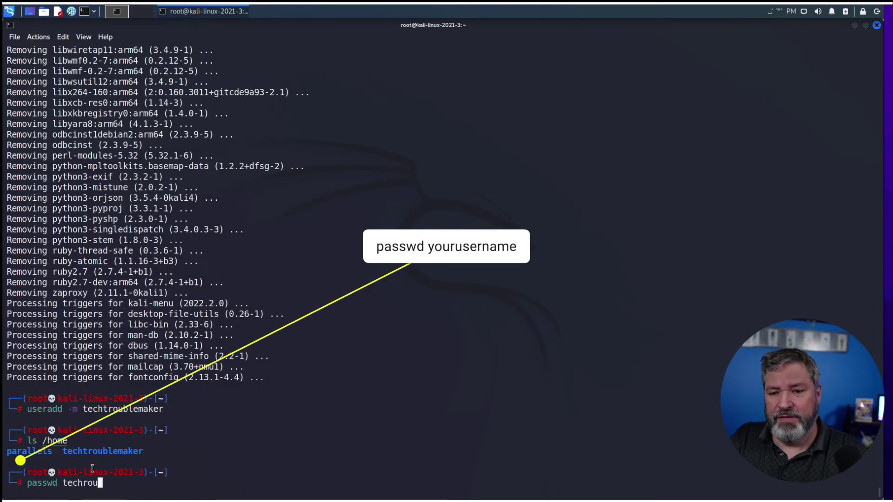
{"action": "key", "text": "BackSpace"}
{"action": "key", "text": "BackSpace"}
{"action": "key", "text": "BackSpace"}
{"action": "key", "text": "BackSpace"}
{"action": "key", "text": "BackSpace"}
{"action": "type", "text": "tr"}
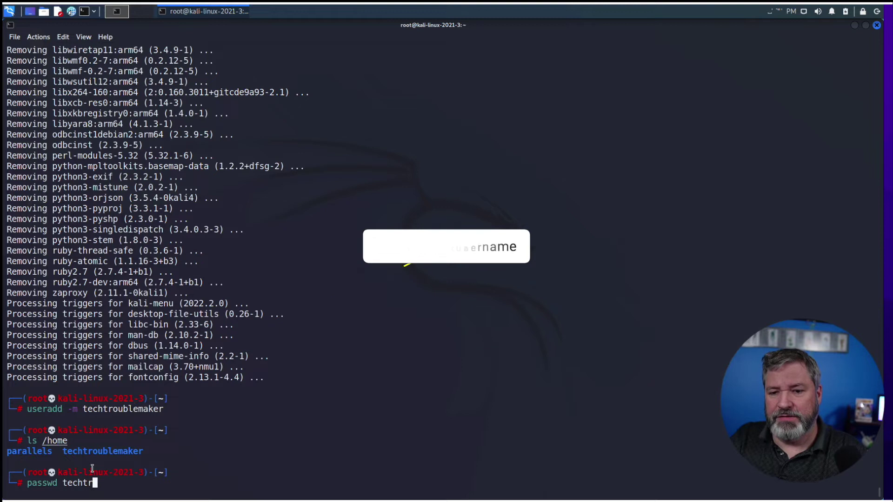
{"action": "type", "text": "oublemaker"}
{"action": "key", "text": "Return"}
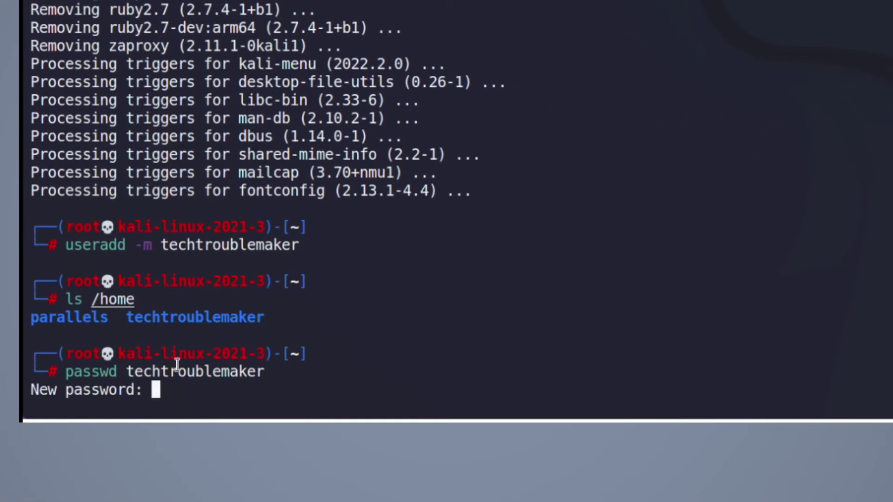
{"action": "key", "text": "Return"}
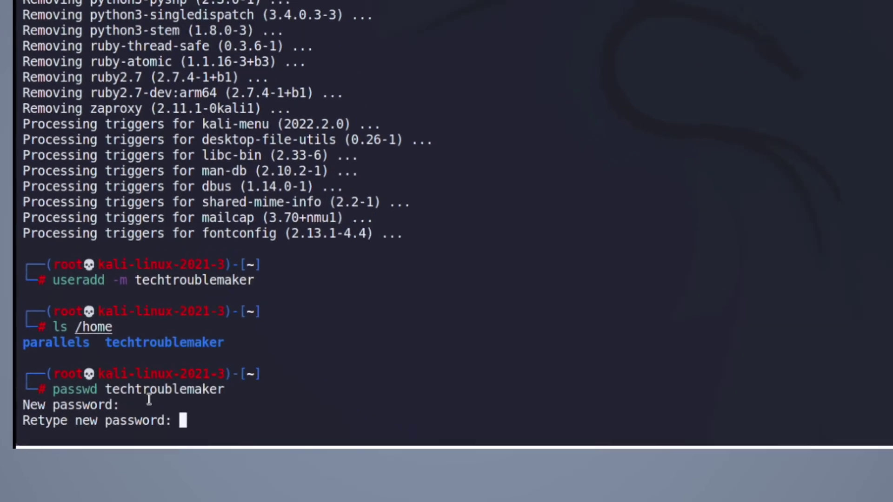
{"action": "key", "text": "Return"}
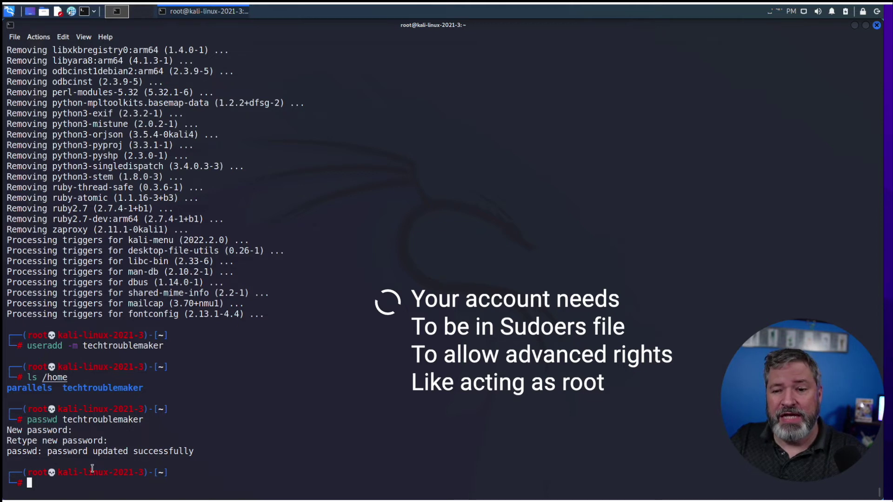
- Log in as techtroublemaker and test sudo su -, which refuses the user as not in sudoers
{"action": "type", "text": "su - "}
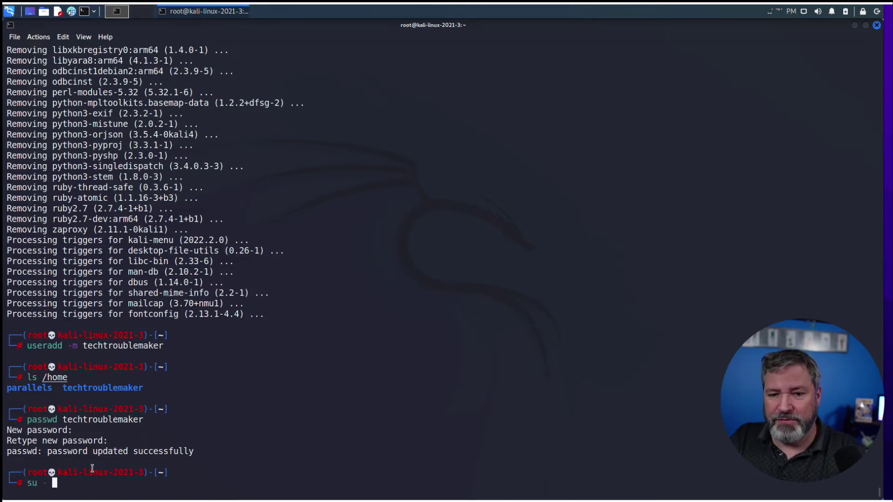
{"action": "type", "text": "techtroublemaker"}
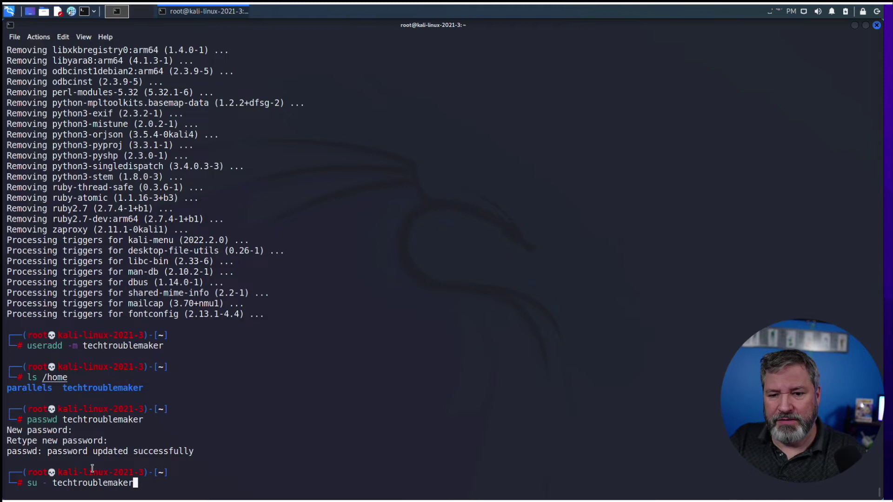
{"action": "key", "text": "Return"}
{"action": "type", "text": "su"}
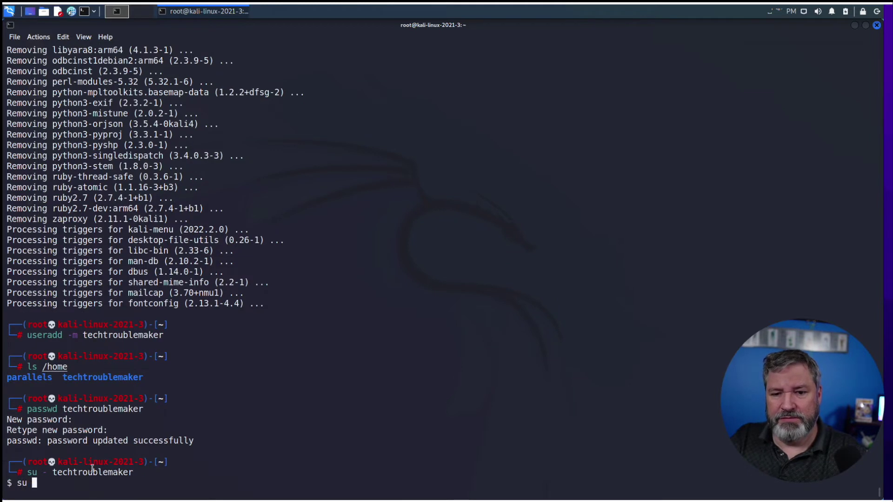
{"action": "type", "text": "do su -"}
{"action": "key", "text": "Return"}
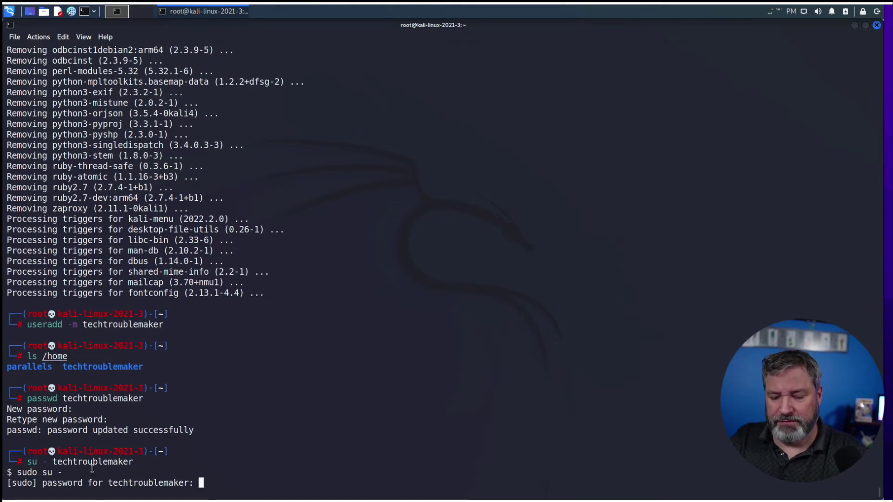
{"action": "key", "text": "Return"}
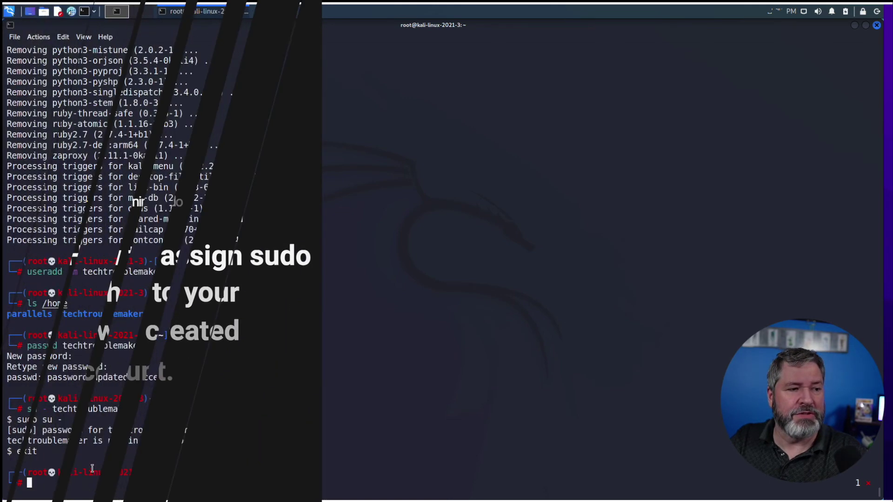
- Add techtroublemaker to the sudo group with usermod -a -G sudo
{"action": "type", "text": "userm"}
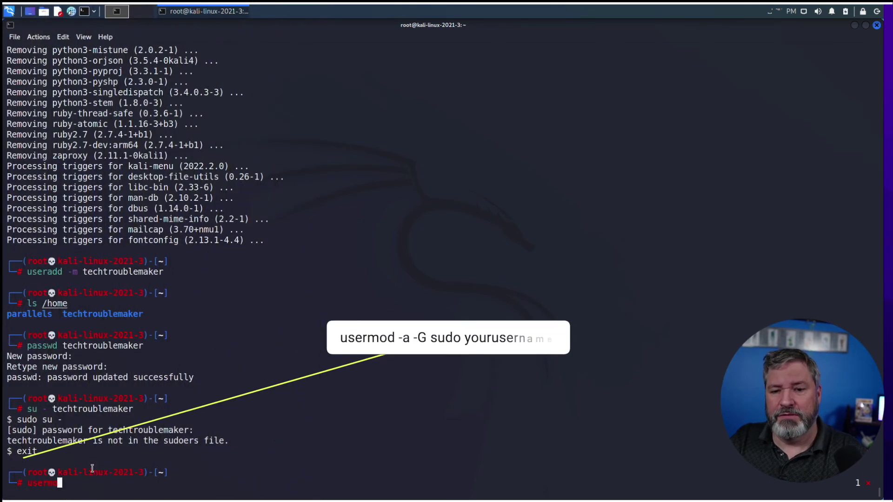
{"action": "type", "text": "od -"}
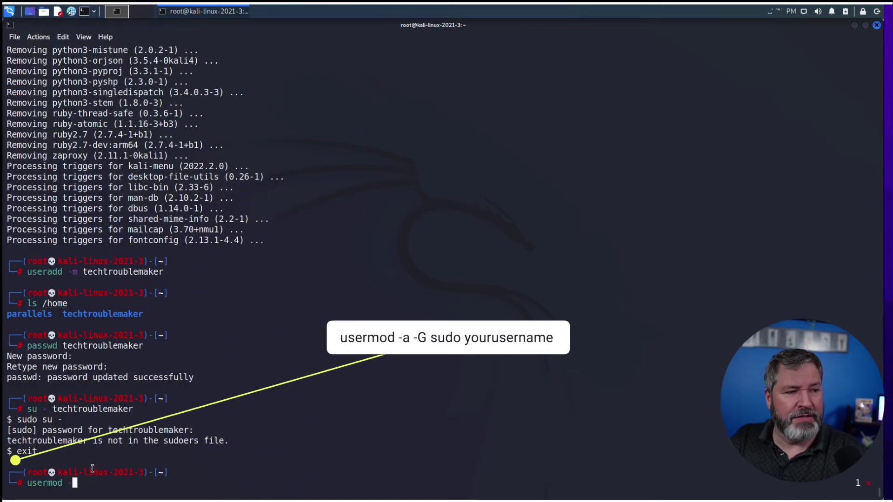
{"action": "type", "text": "a -"}
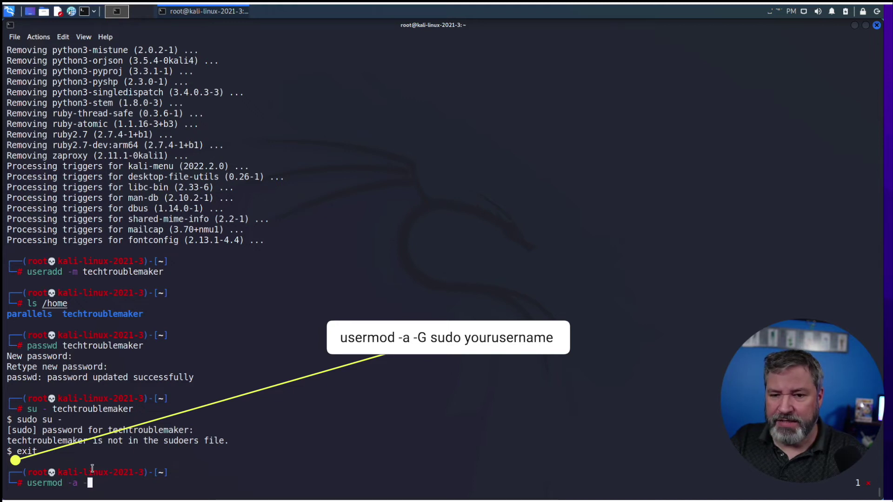
{"action": "type", "text": "G "}
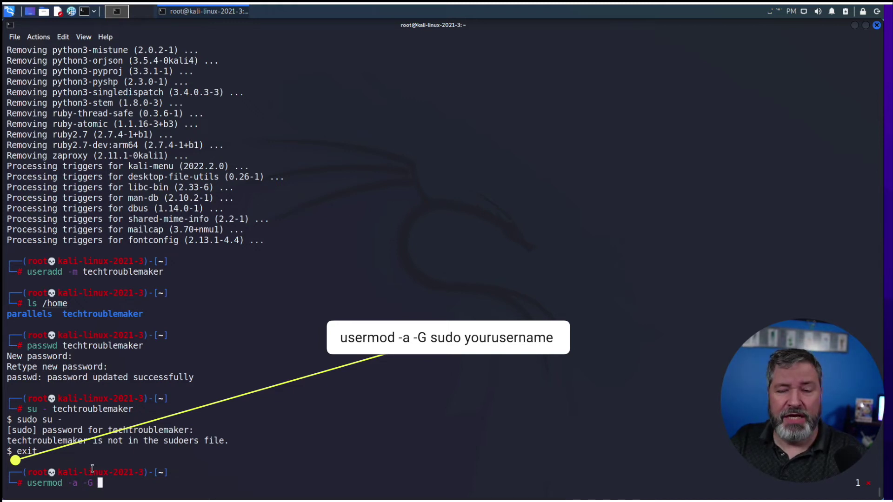
{"action": "type", "text": "sudo techtrboul"}
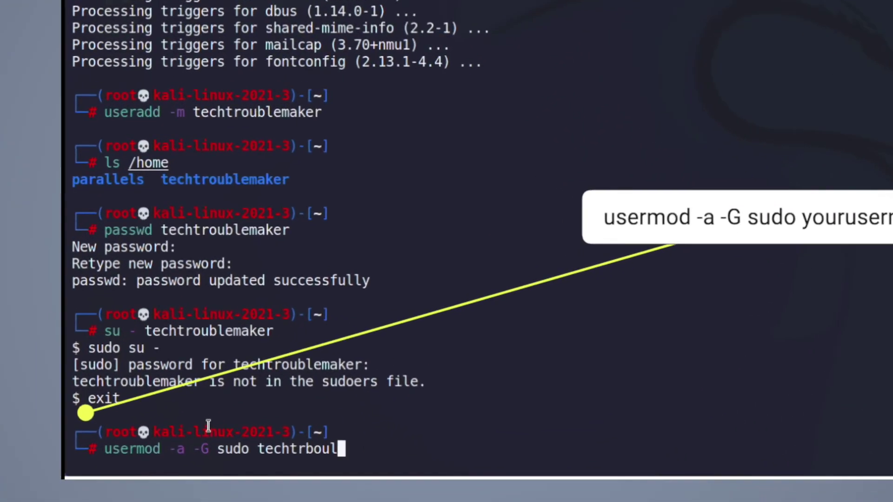
{"action": "key", "text": "BackSpace"}
{"action": "key", "text": "BackSpace"}
{"action": "key", "text": "BackSpace"}
{"action": "key", "text": "BackSpace"}
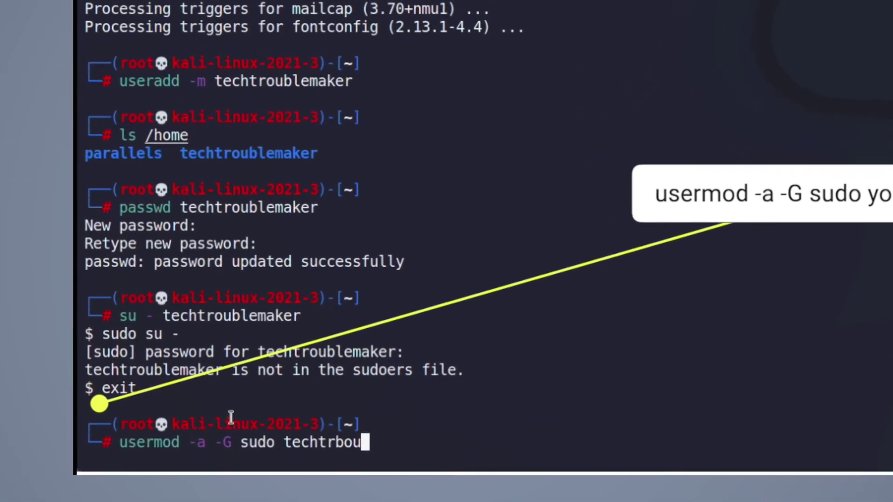
{"action": "type", "text": "oublemaker"}
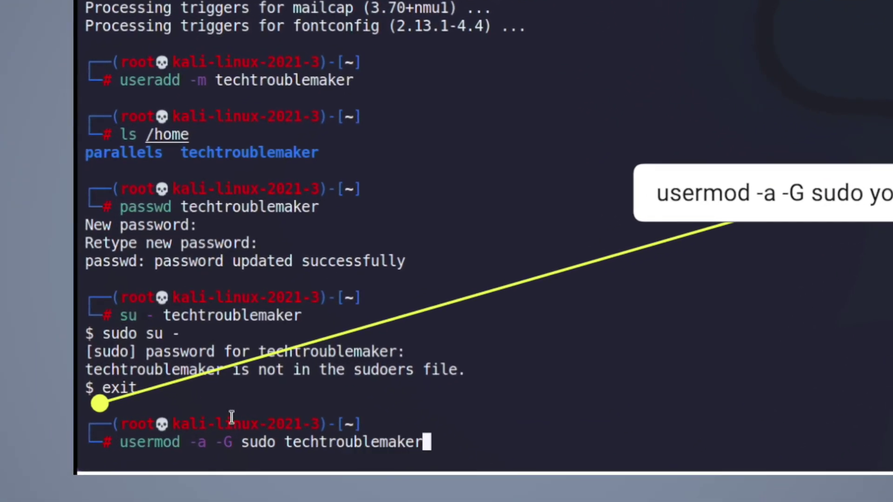
{"action": "key", "text": "Return"}
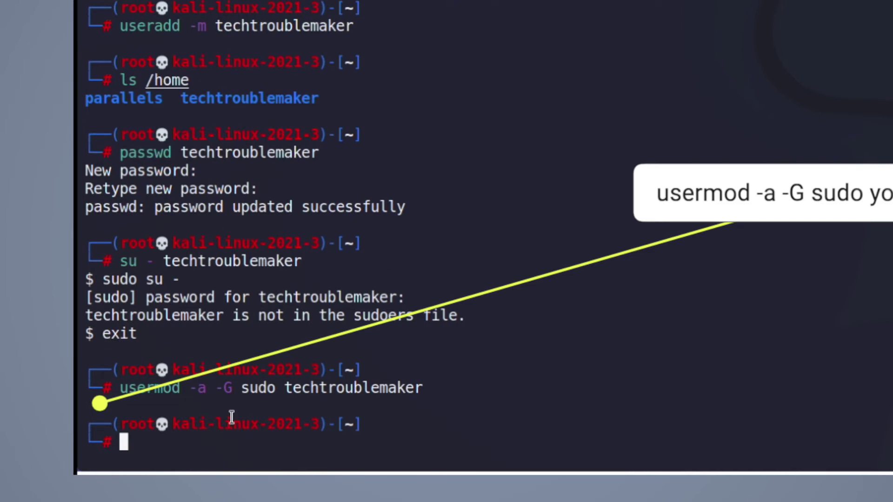
- Switch to the techtroublemaker account with su - and check the current user with whoami
{"action": "type", "text": "s"}
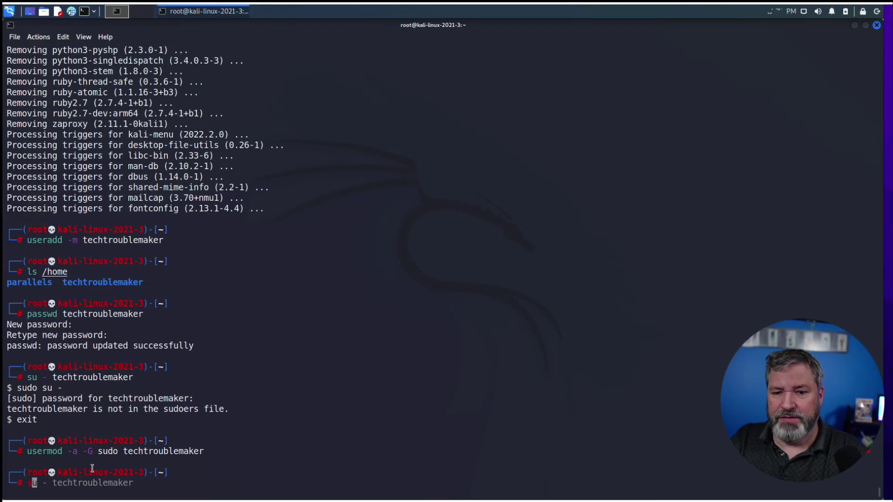
{"action": "key", "text": "BackSpace"}
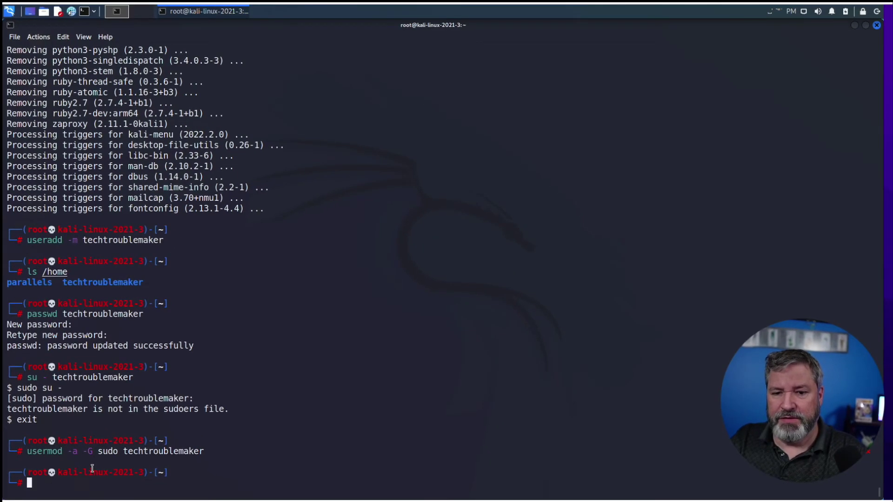
{"action": "type", "text": "su -"}
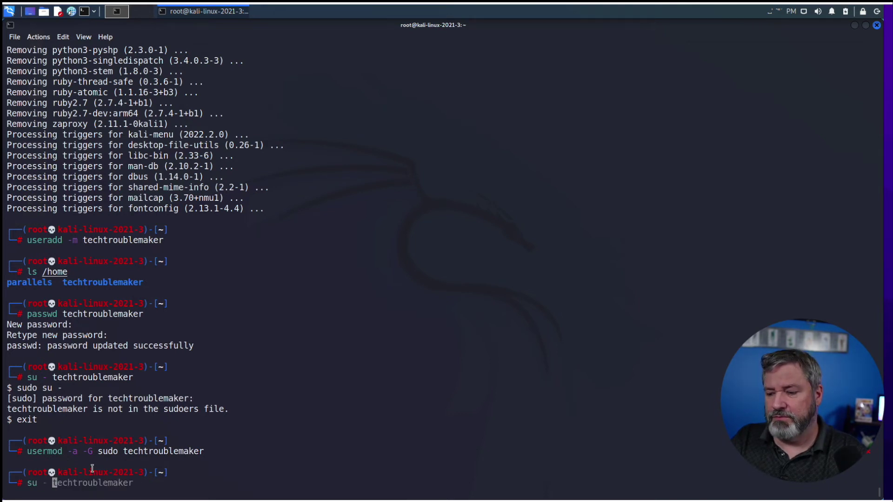
{"action": "key", "text": "Right"}
{"action": "key", "text": "Return"}
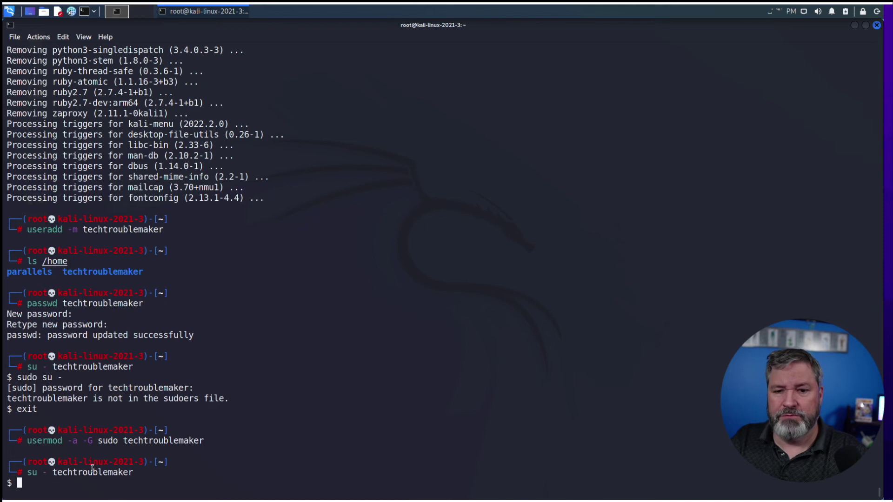
{"action": "type", "text": "whoami"}
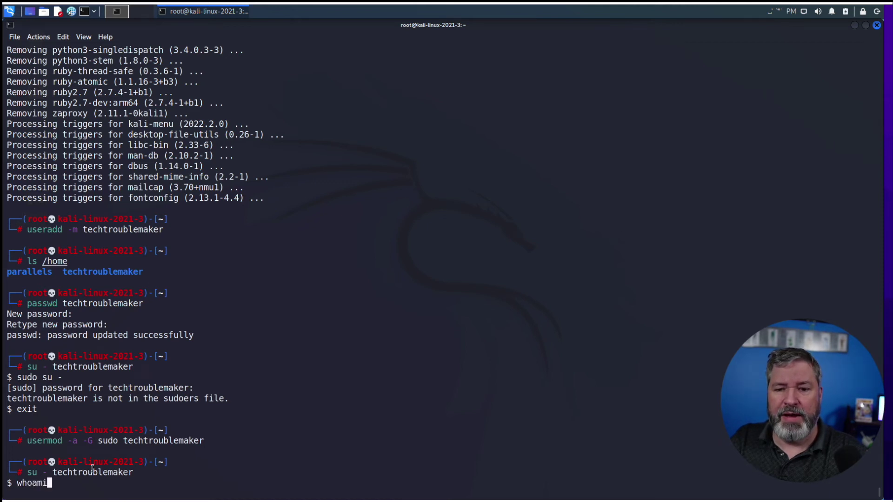
{"action": "key", "text": "Return"}
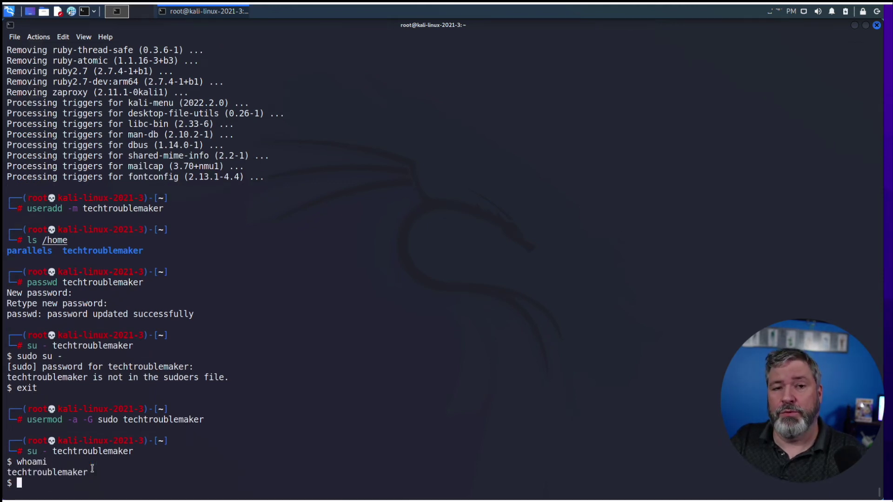
- Get a root shell via sudo su - with the user's password and confirm whoami returns root
{"action": "type", "text": "sudo su -"}
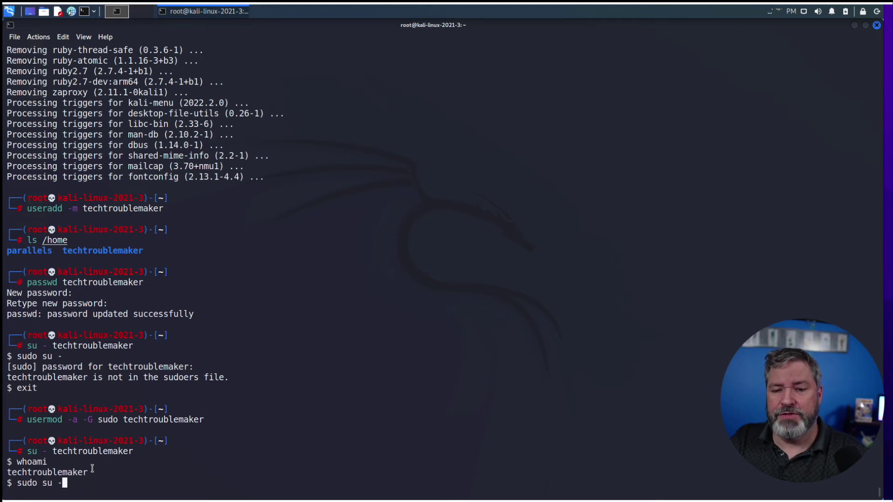
{"action": "key", "text": "Return"}
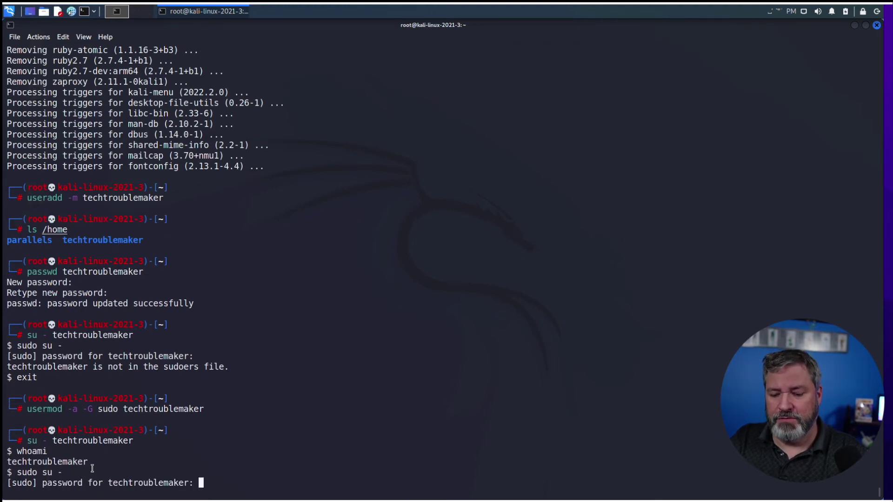
{"action": "key", "text": "Return"}
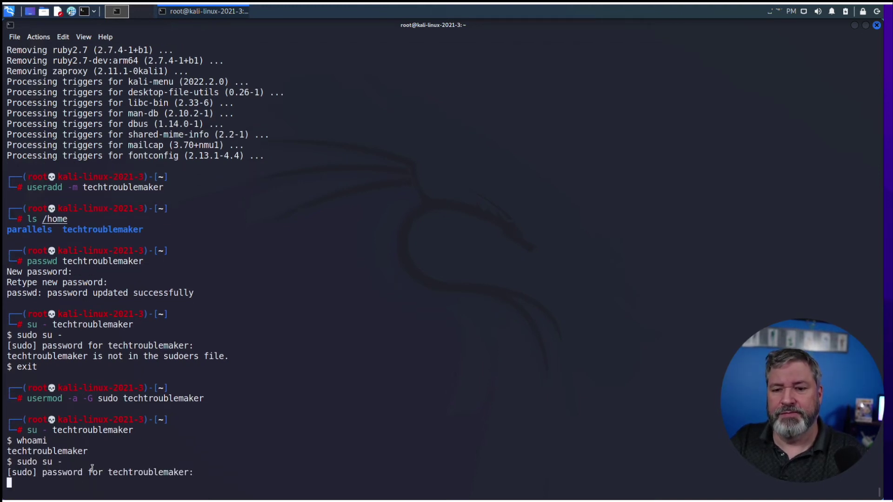
{"action": "type", "text": "whoami"}
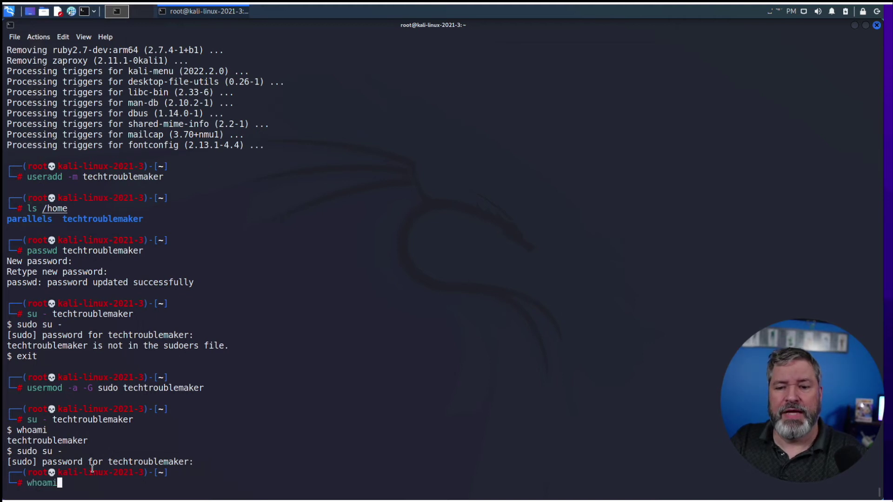
{"action": "key", "text": "Return"}
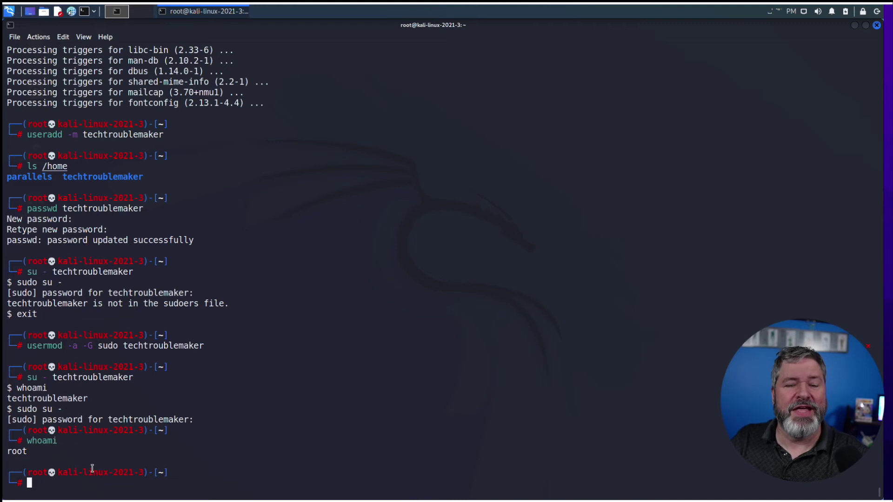
{"action": "type", "text": "shutd"}
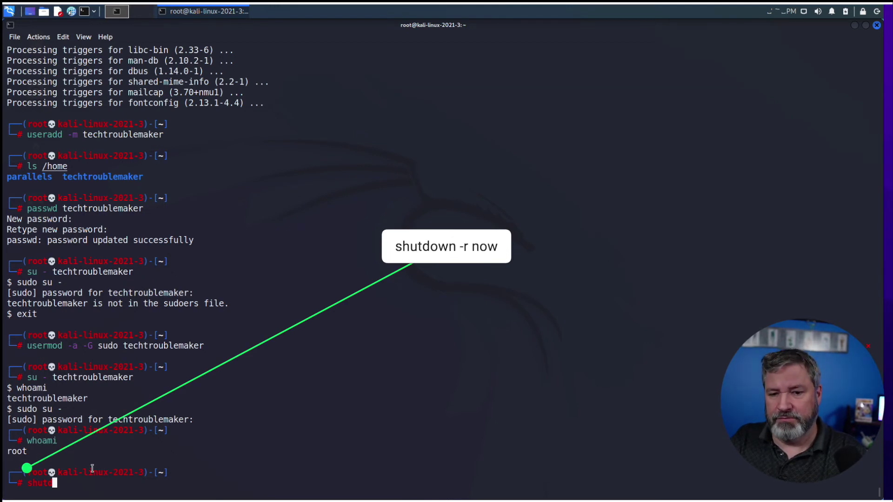
- Reboot the Kali VM with shutdown -r now
{"action": "type", "text": "own -r "}
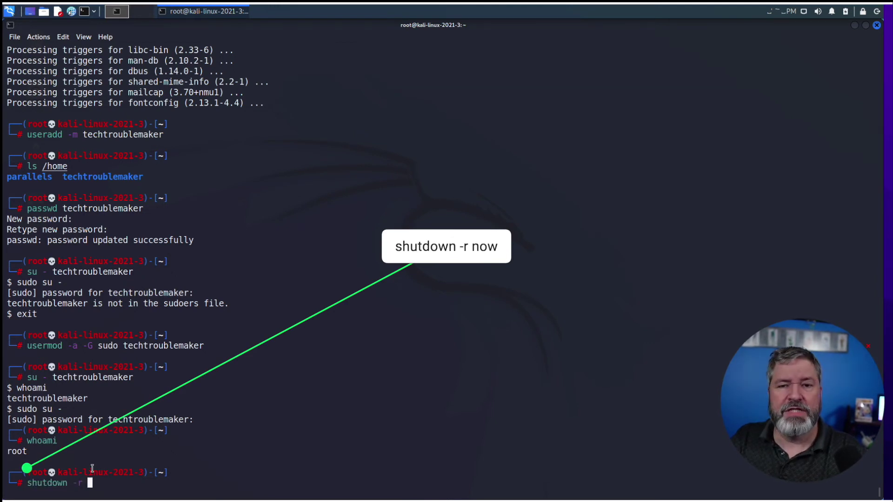
{"action": "type", "text": "now"}
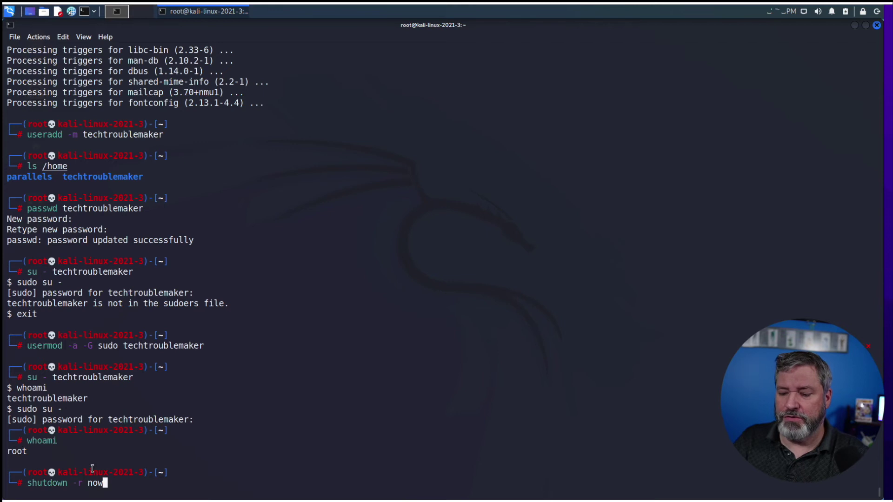
{"action": "key", "text": "Return"}
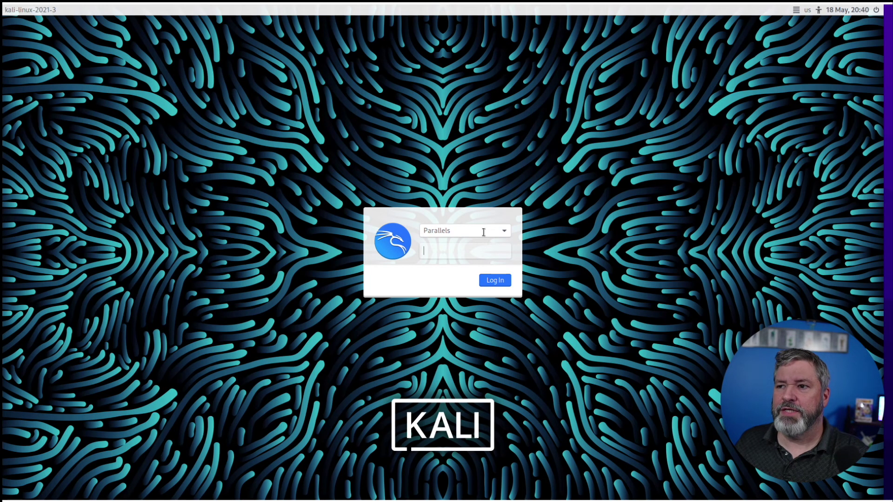
- Select techtroublemaker at the Kali login screen and enter its password
{"action": "left_click", "coordinate": [504, 231]}
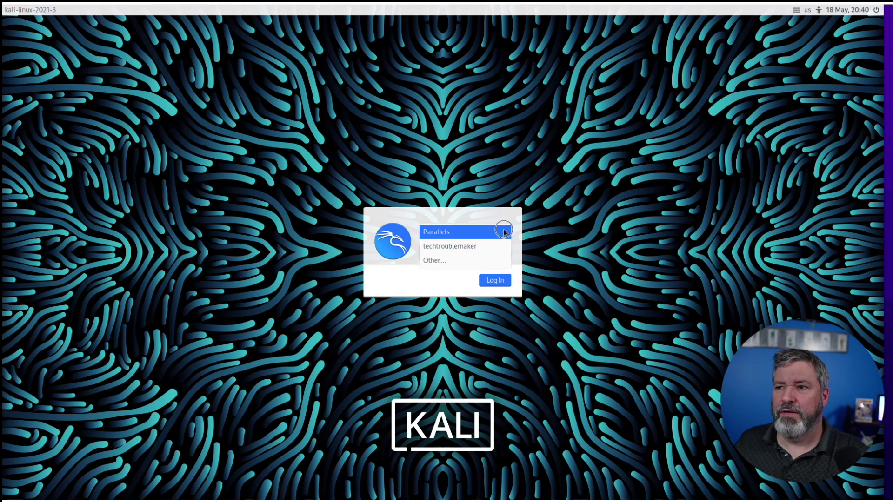
{"action": "left_click", "coordinate": [478, 246]}
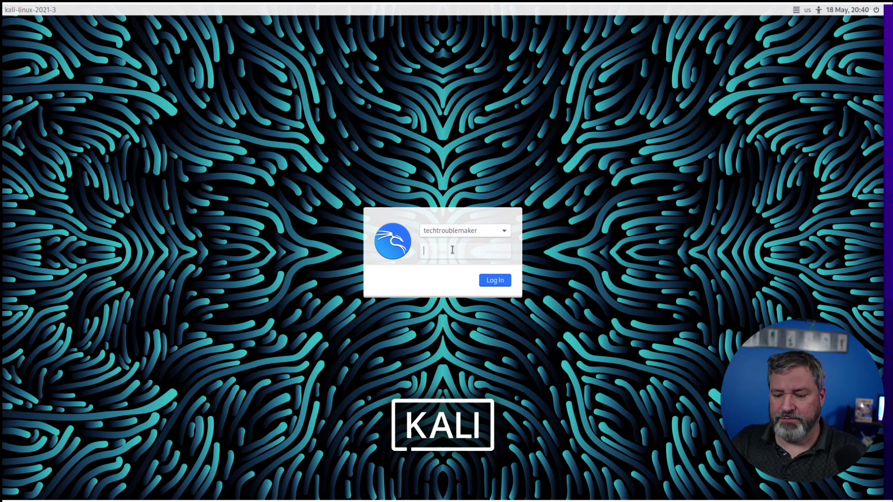
{"action": "type", "text": "••••••••••"}
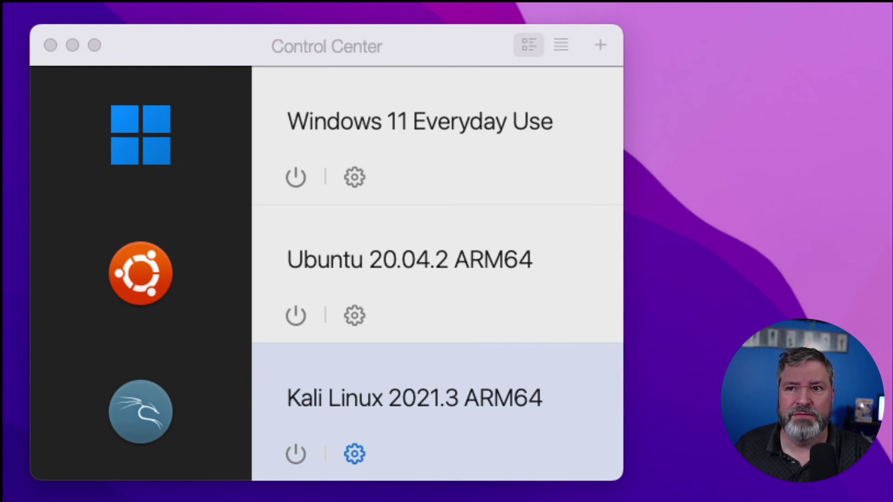
- Rename the VM from Kali Linux 2021.3 ARM64 to Kali Linux 2022.2 ARM64 in its configuration
{"action": "left_click", "coordinate": [350, 453]}
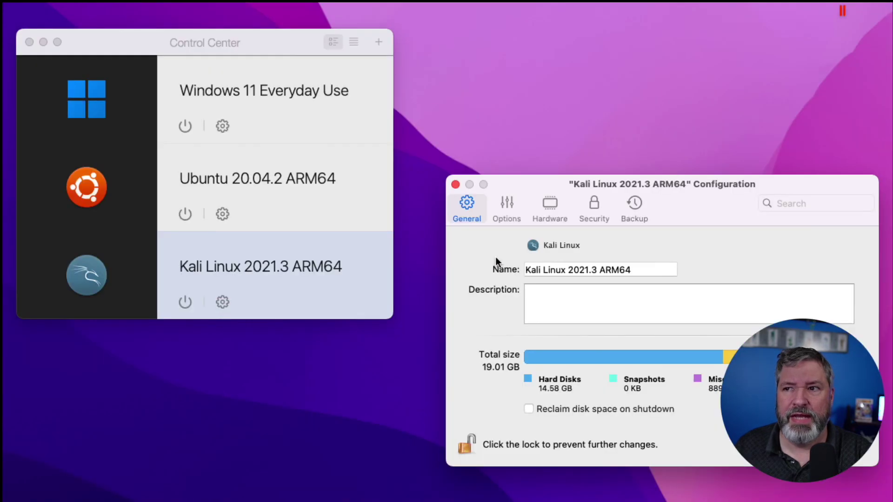
{"action": "left_click", "coordinate": [600, 269]}
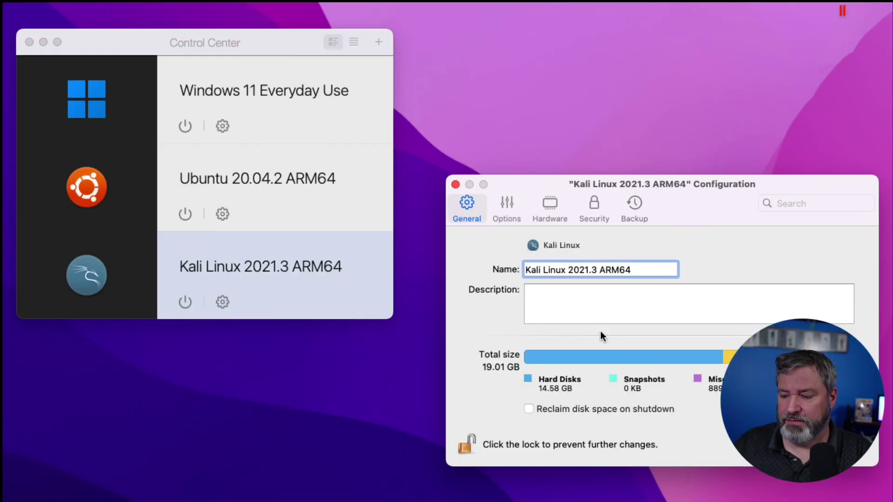
{"action": "key", "text": "BackSpace"}
{"action": "key", "text": "BackSpace"}
{"action": "key", "text": "BackSpace"}
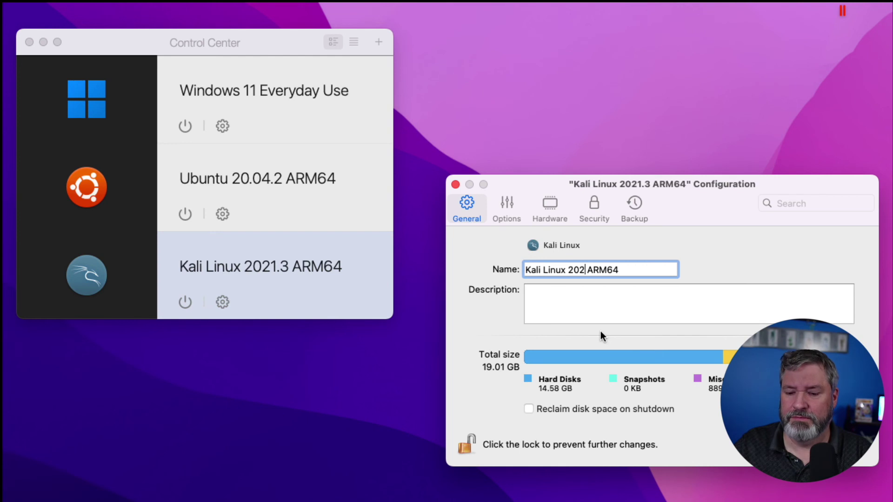
{"action": "type", "text": "2.2"}
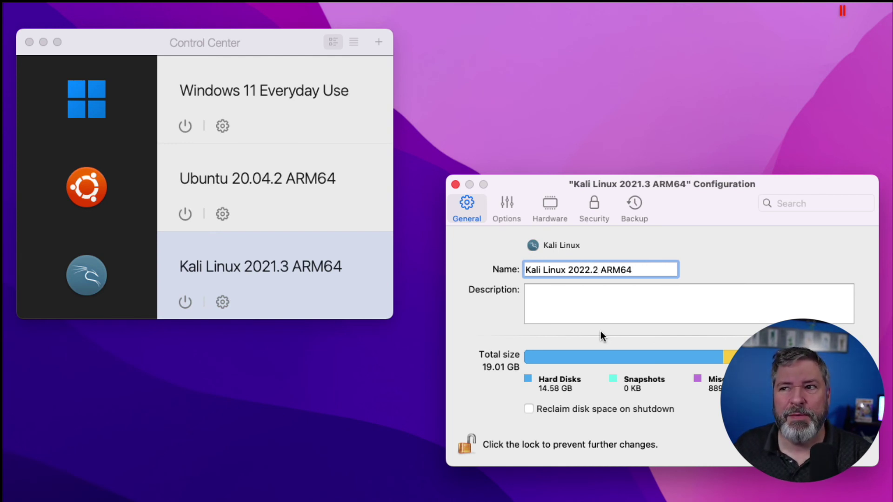
{"action": "key", "text": "Return"}
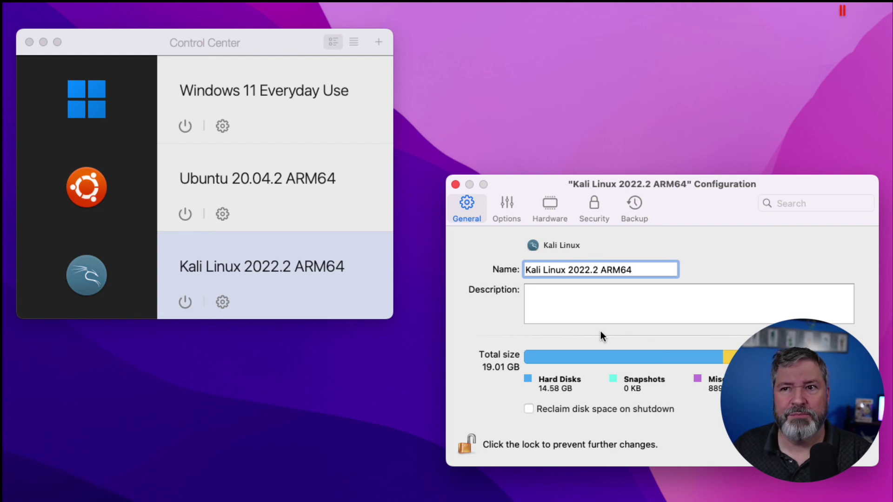
{"action": "left_click", "coordinate": [455, 185]}
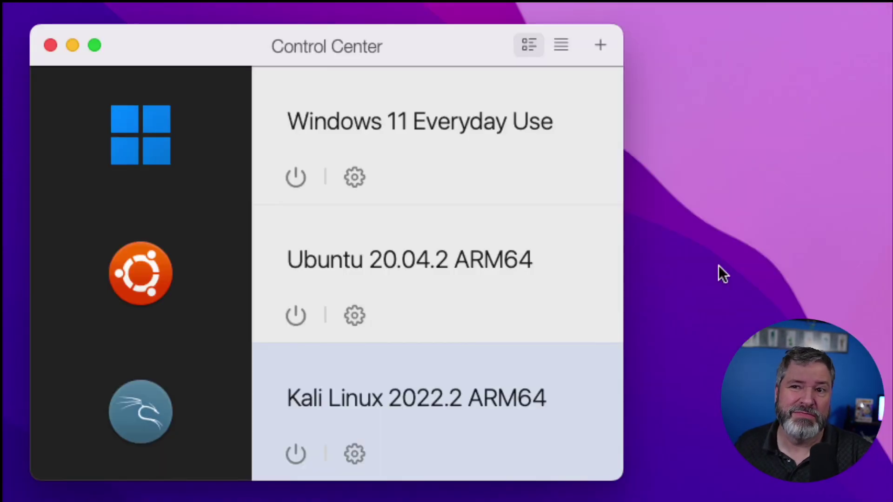